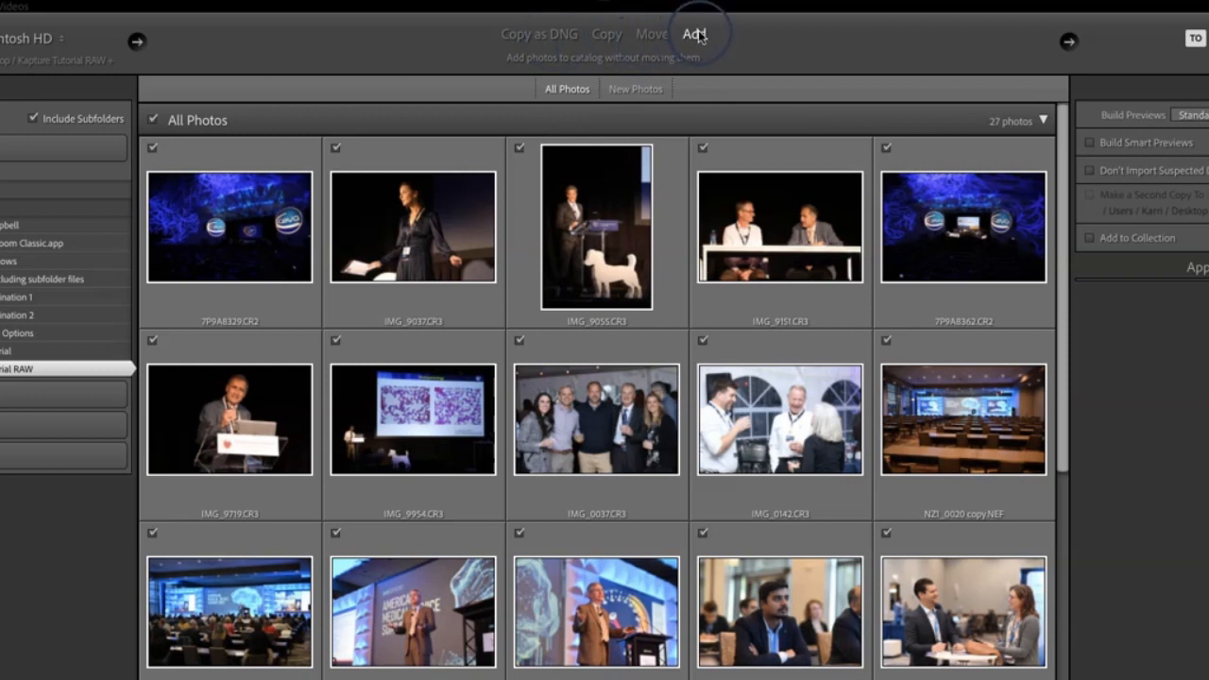
Compare the Copy, Add and Move import methods, leaving Copy as the selected method
{"action": "left_click", "coordinate": [606, 36]}
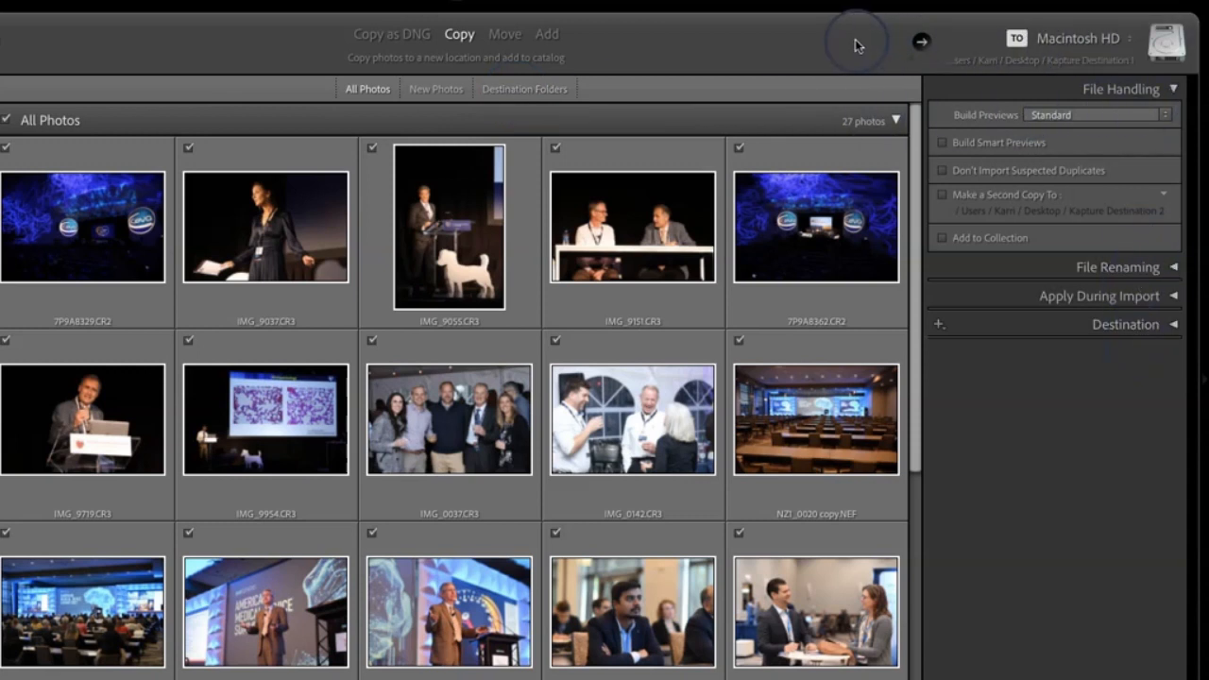
{"action": "left_click", "coordinate": [550, 36]}
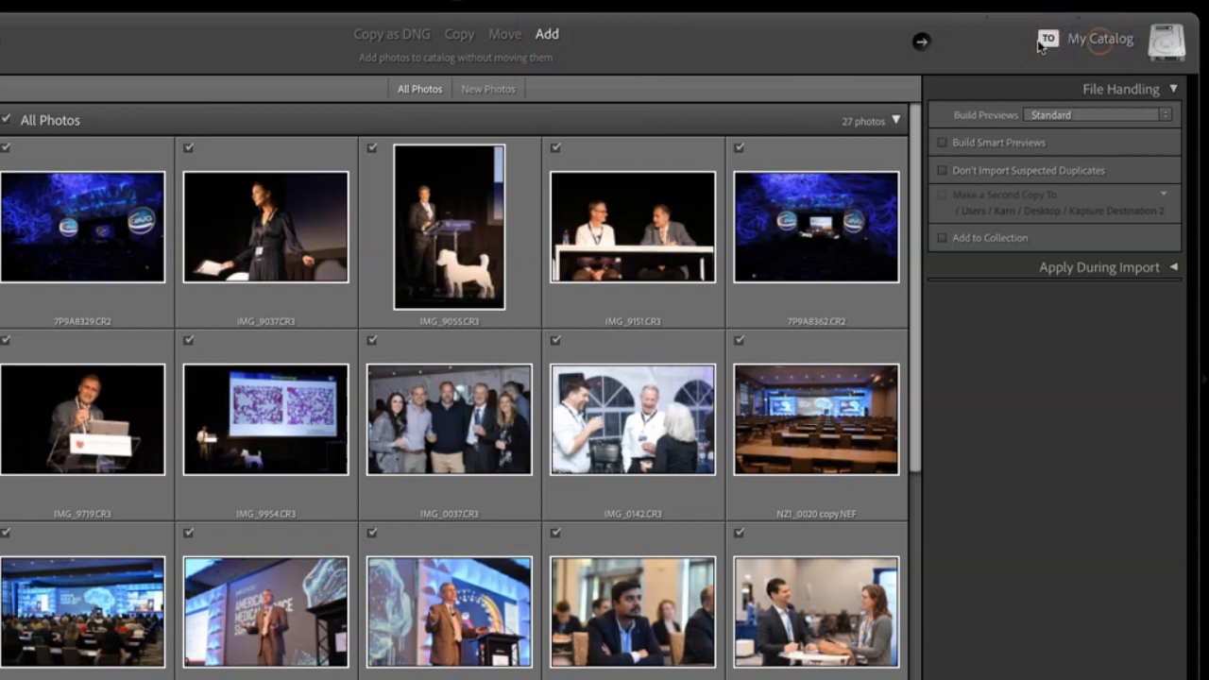
{"action": "left_click", "coordinate": [502, 34]}
{"action": "left_click", "coordinate": [460, 35]}
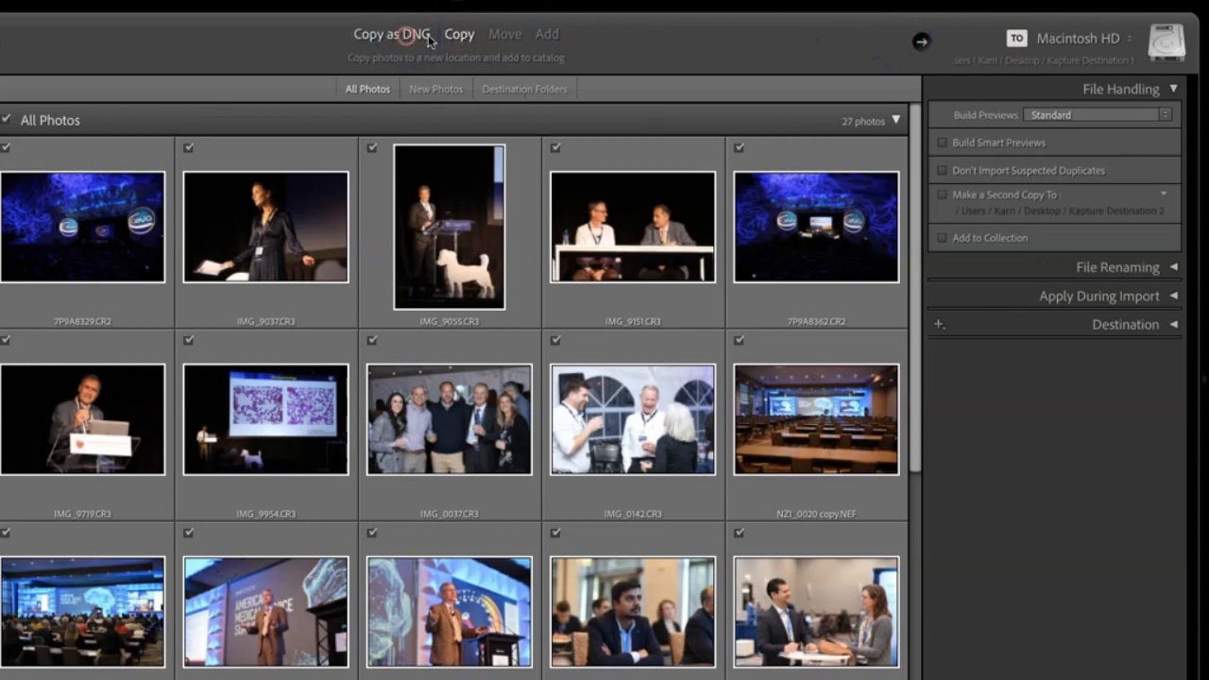
Choose the Kapture Destination 1 folder on the desktop as the destination for the copied photos
{"action": "left_click", "coordinate": [1063, 39]}
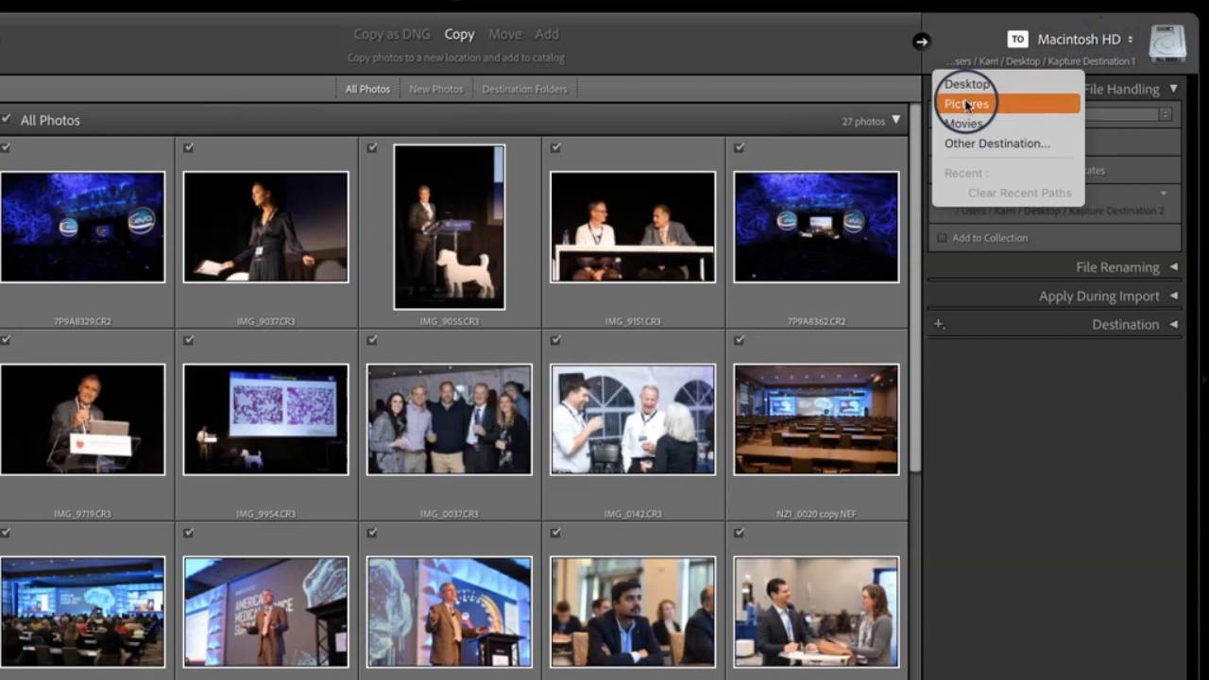
{"action": "left_click", "coordinate": [992, 144]}
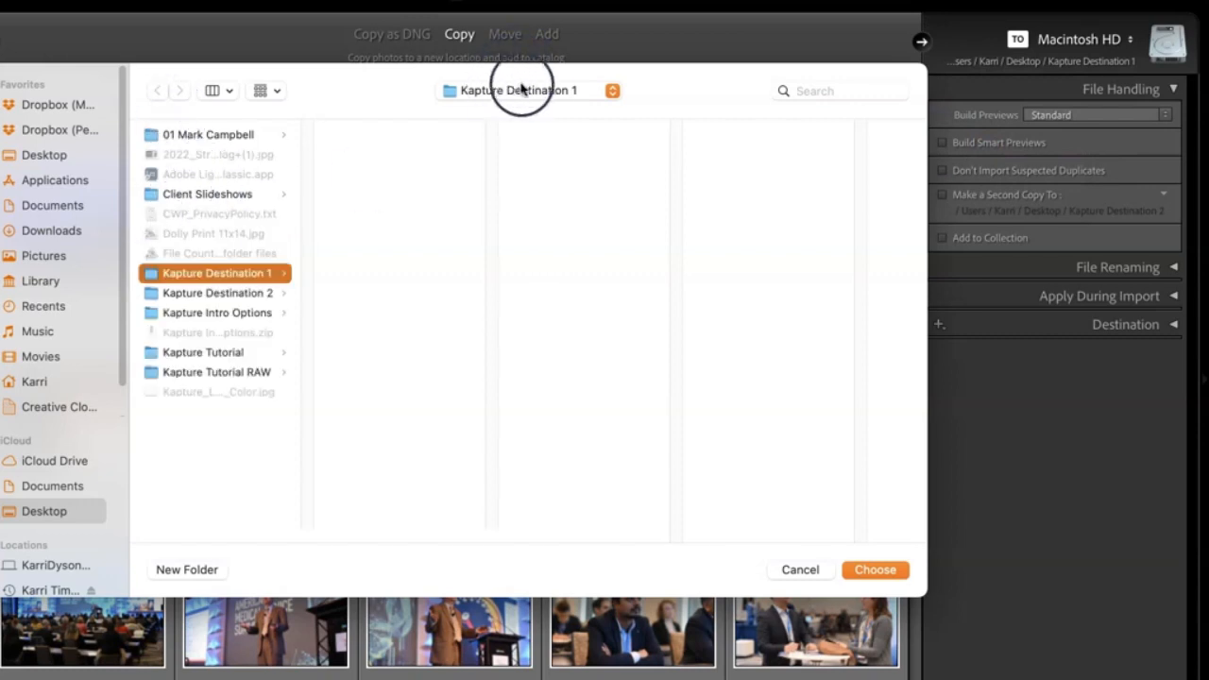
{"action": "left_click", "coordinate": [864, 570]}
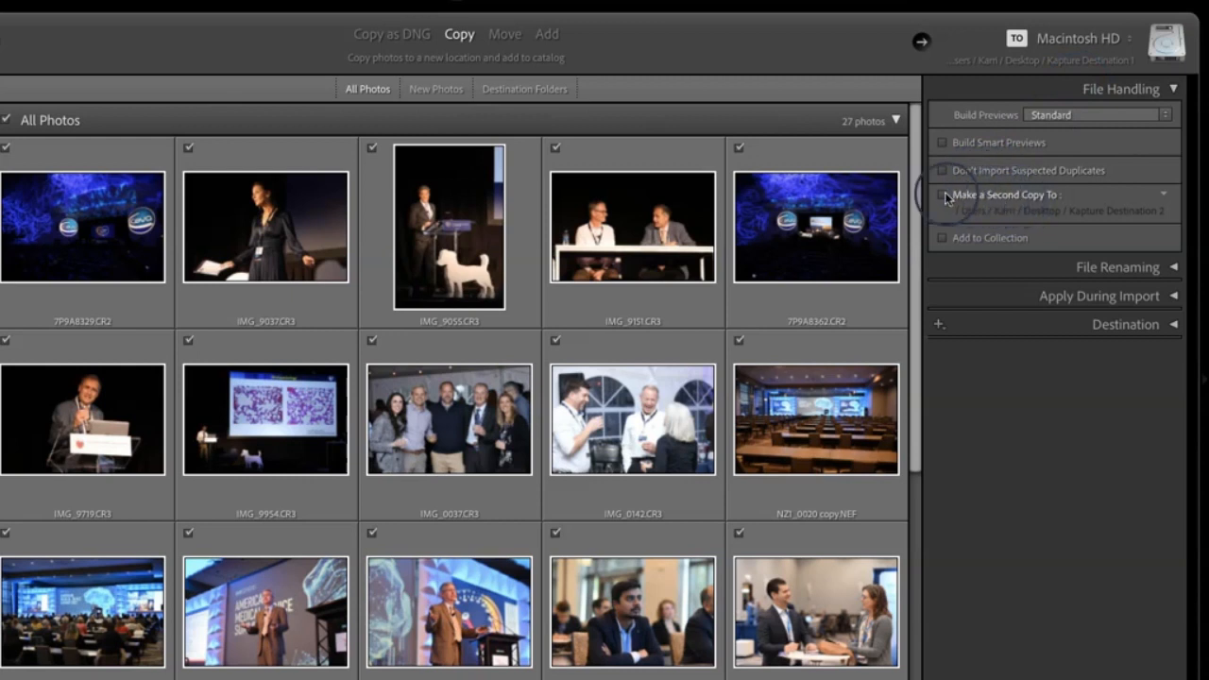
Switch the import method to Add and back to Copy, and enable a second copy to the Kapture Destination 2 folder
{"action": "left_click", "coordinate": [548, 34]}
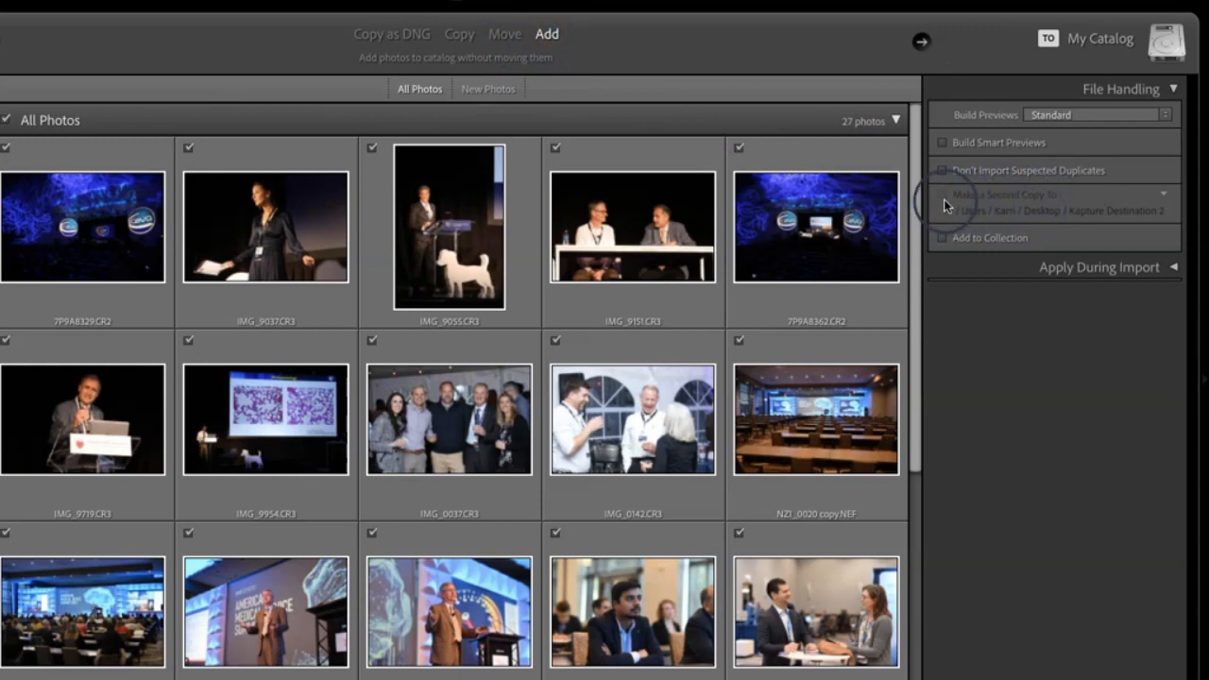
{"action": "left_click", "coordinate": [461, 35]}
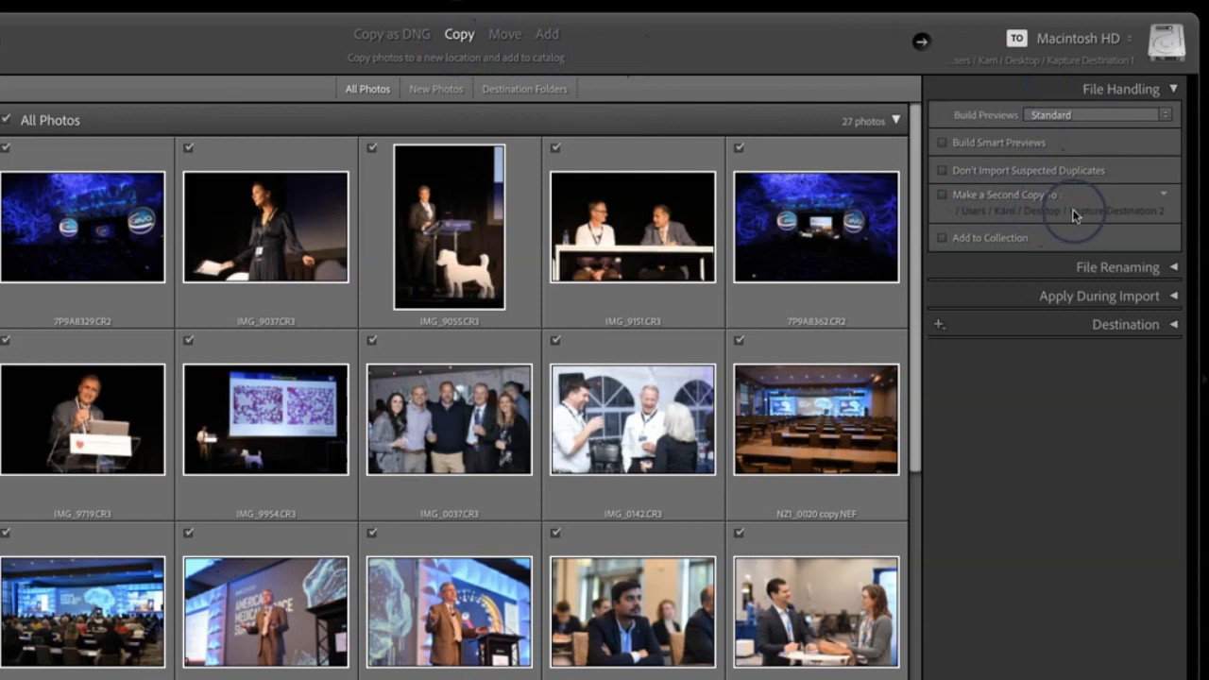
{"action": "left_click", "coordinate": [942, 195]}
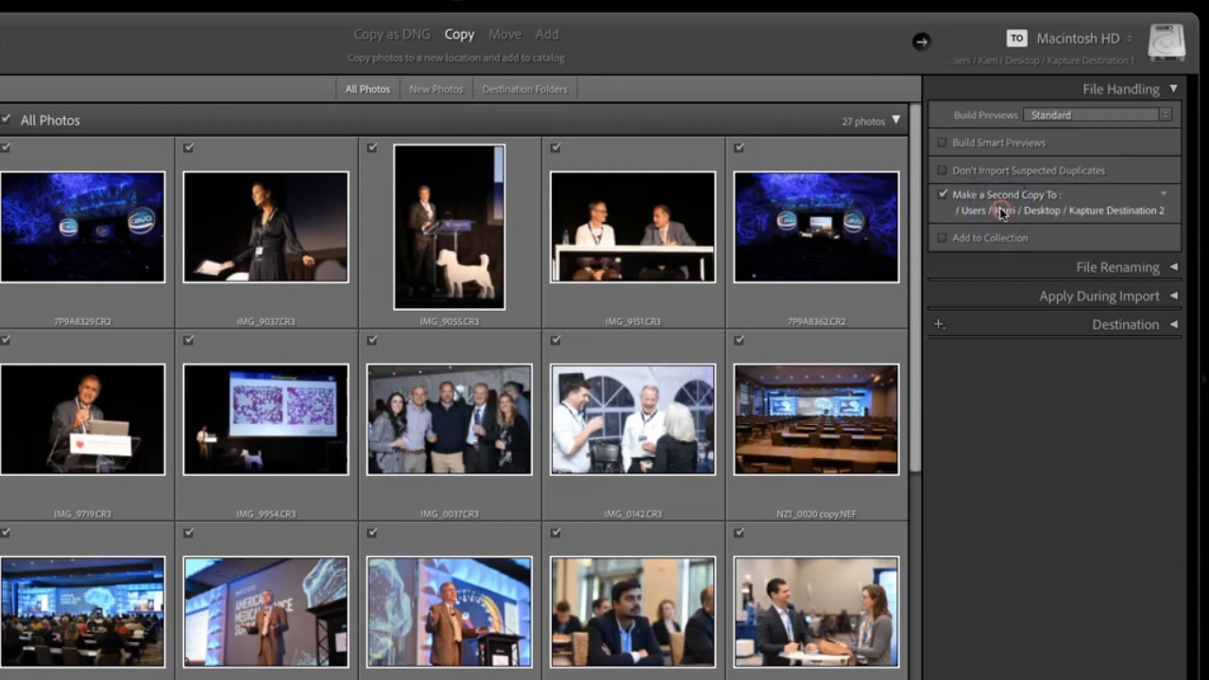
{"action": "left_click", "coordinate": [1002, 211]}
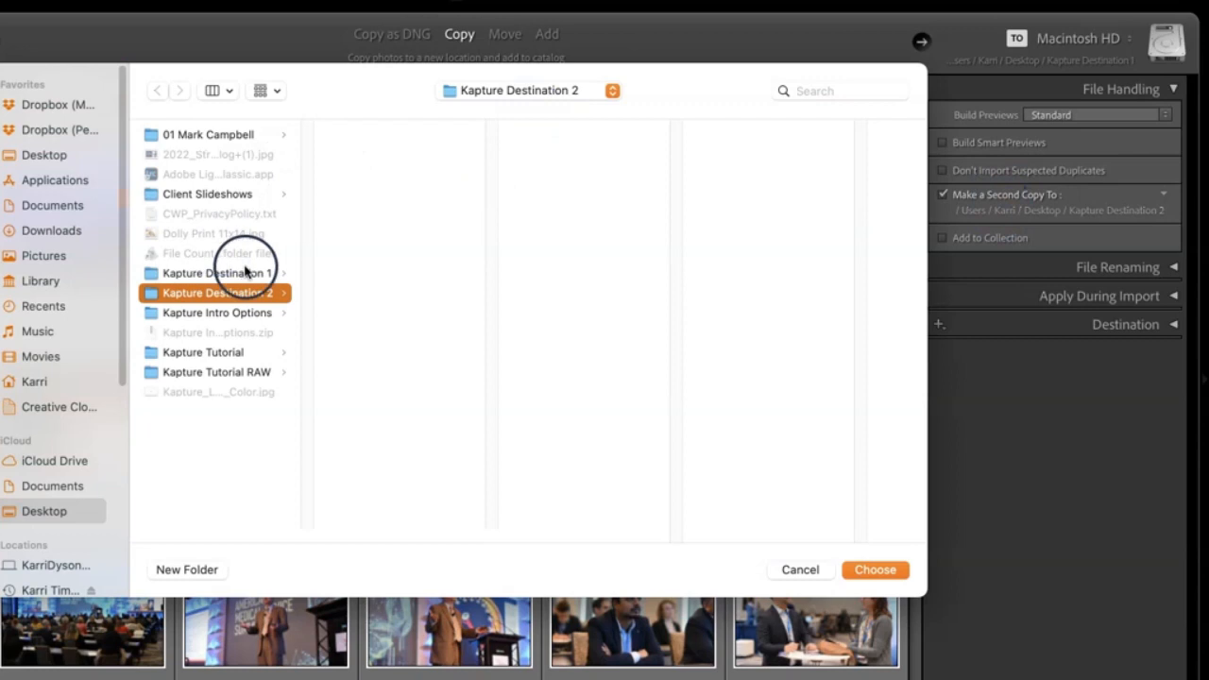
{"action": "left_click", "coordinate": [876, 571]}
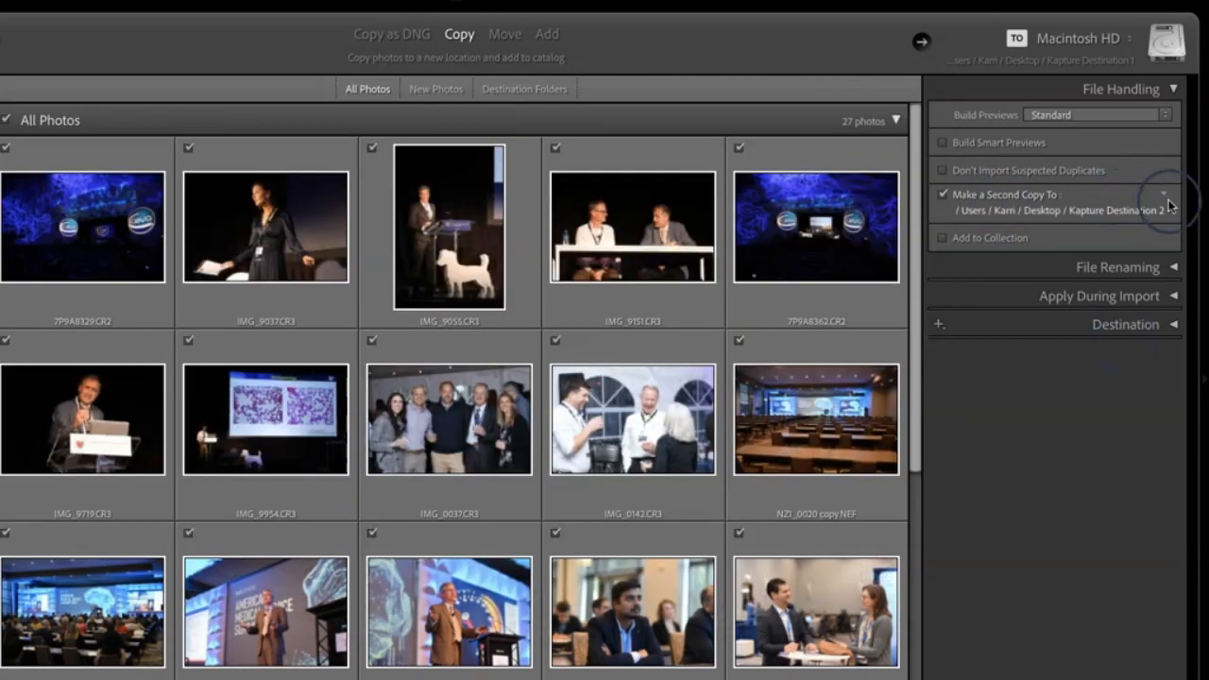
Check the list of recent second-copy folders without choosing one, and turn off making a second copy
{"action": "left_click", "coordinate": [1161, 192]}
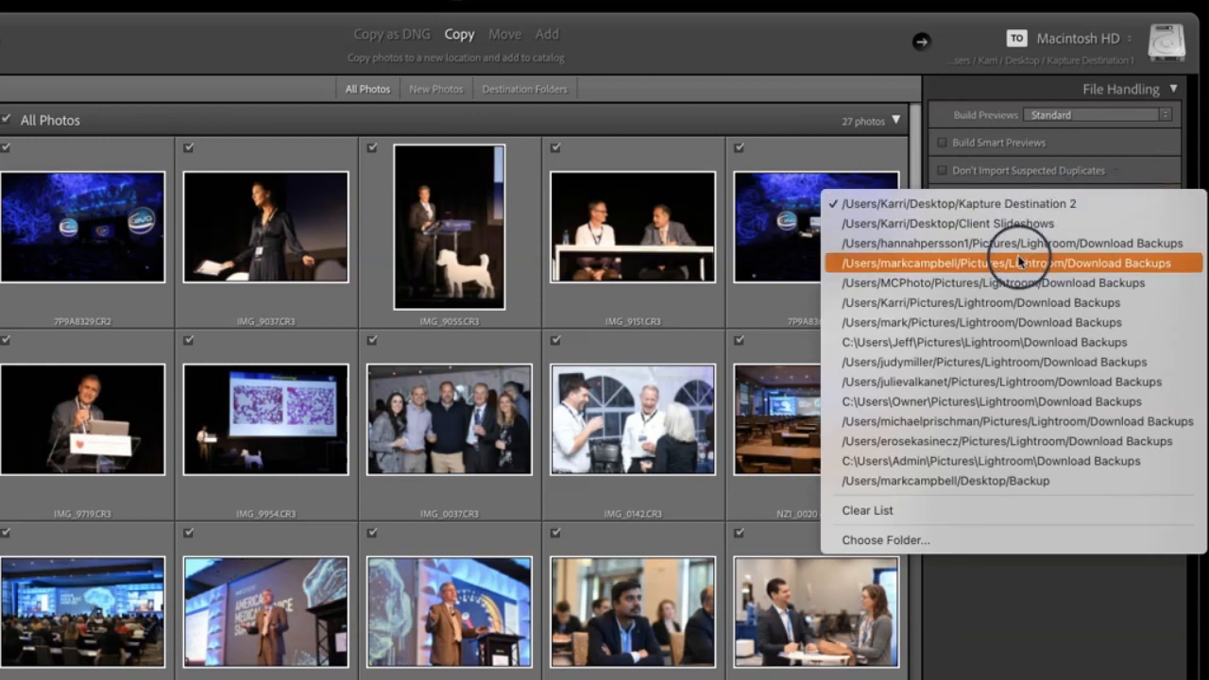
{"action": "left_click", "coordinate": [1024, 616]}
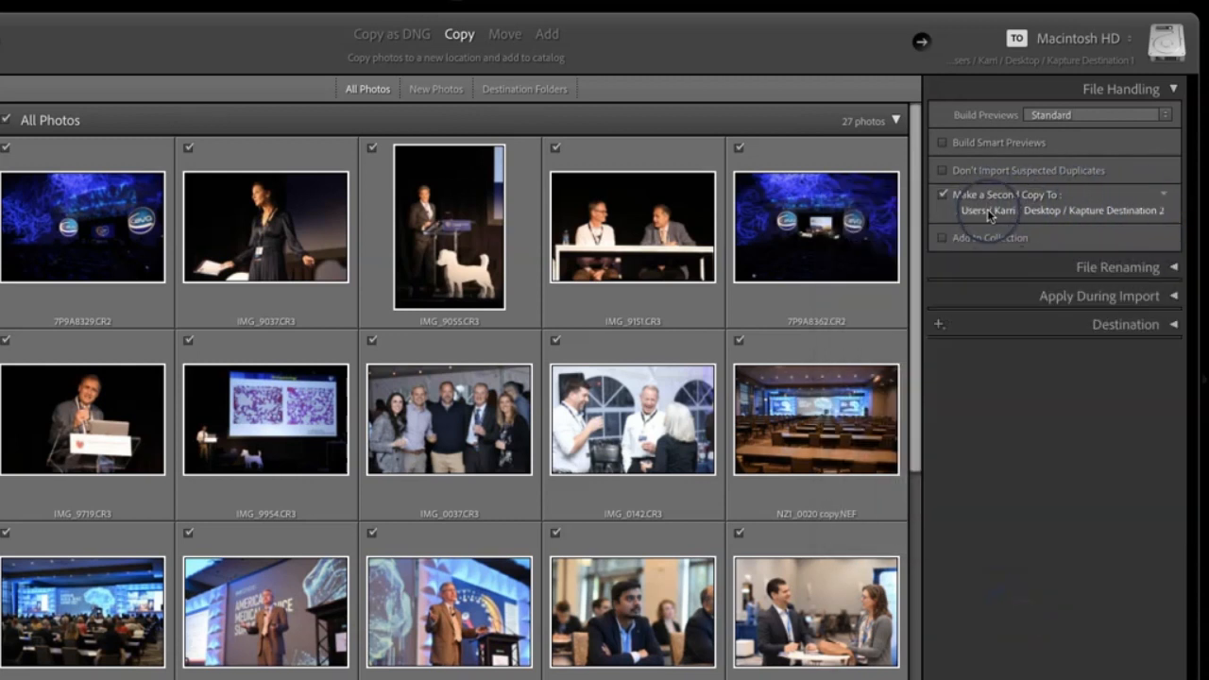
{"action": "left_click", "coordinate": [944, 194]}
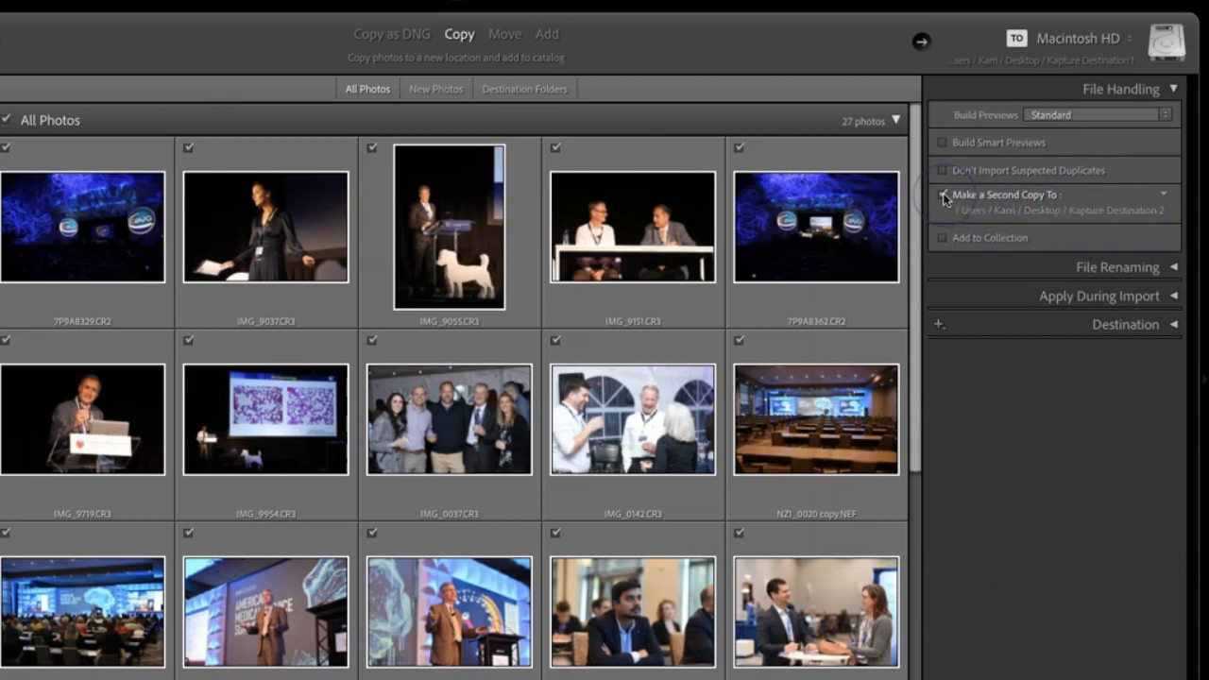
{"action": "left_click", "coordinate": [943, 195]}
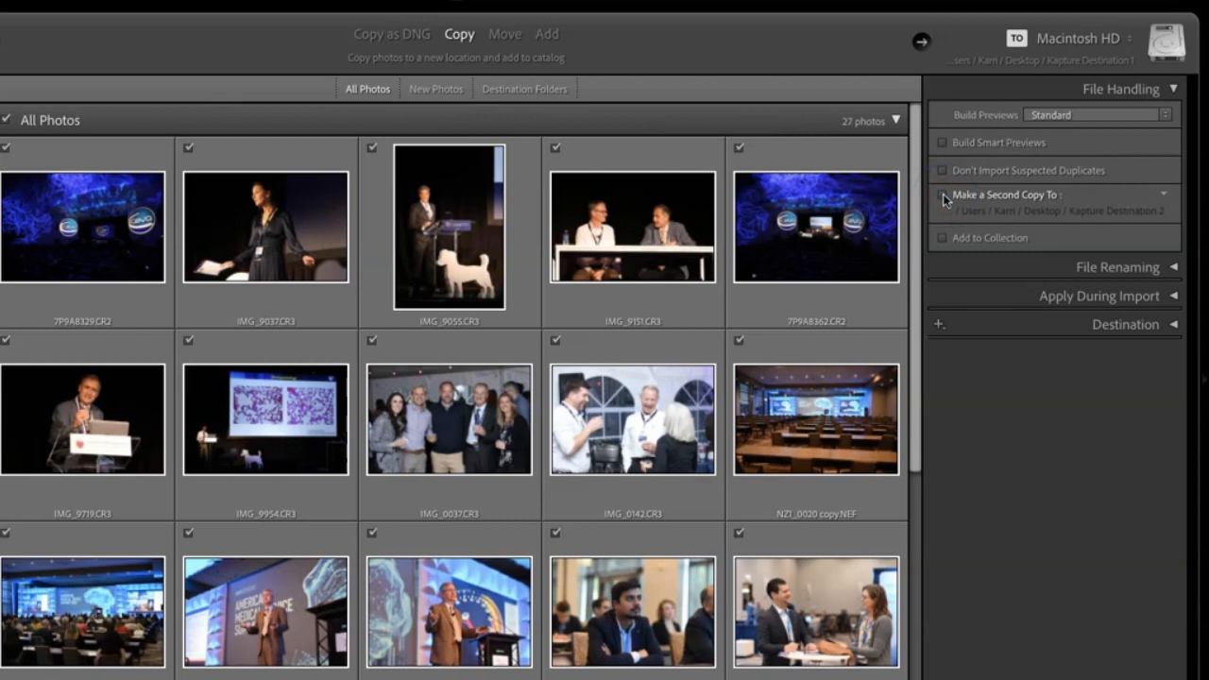
{"action": "left_click", "coordinate": [1004, 224]}
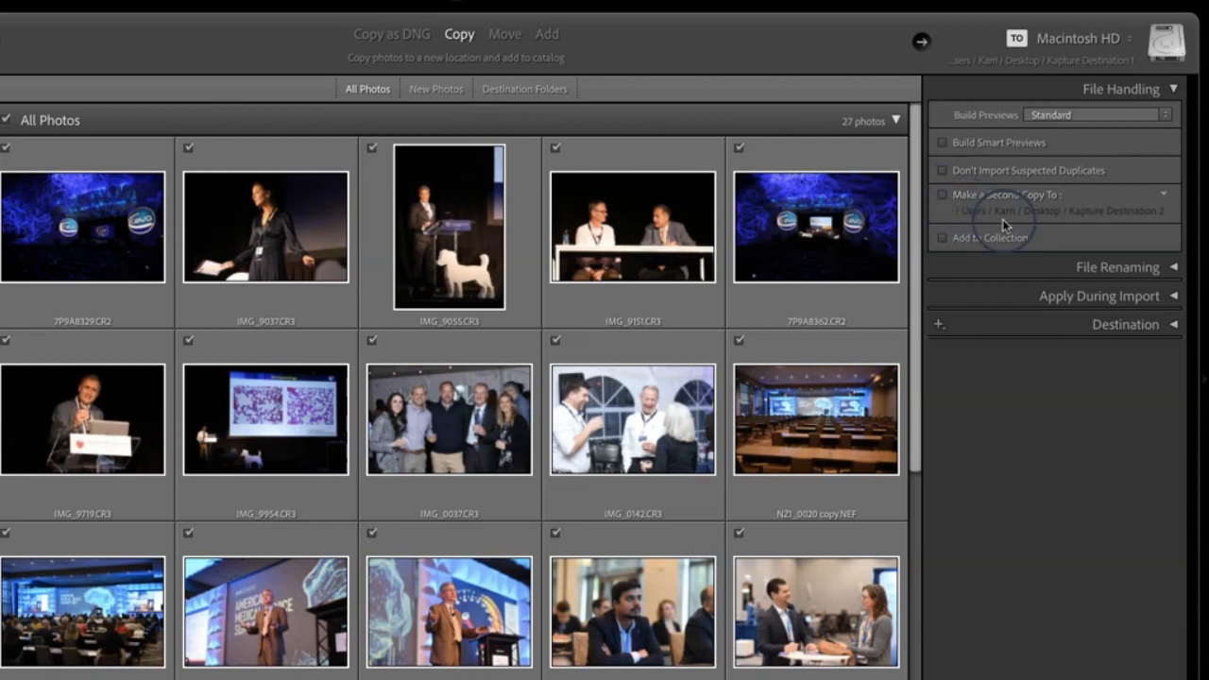
Enable renaming of the imported files, clear the custom text and shoot name, and reset the start number to 1
{"action": "left_click", "coordinate": [1171, 268]}
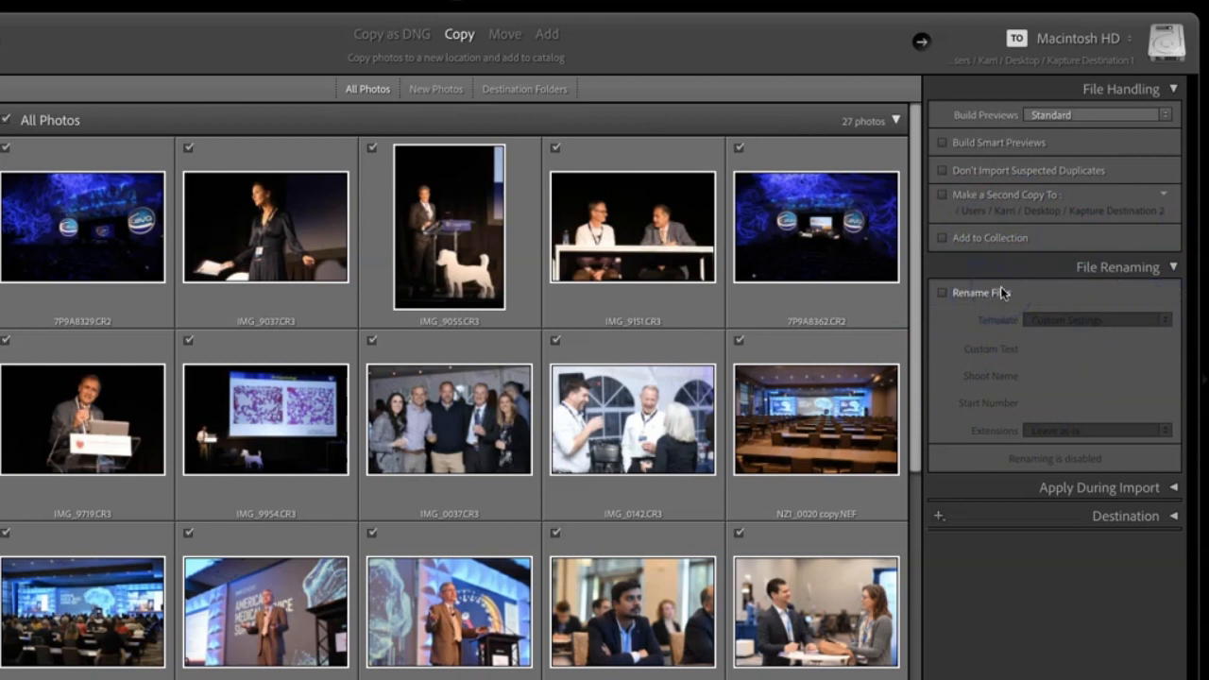
{"action": "left_click", "coordinate": [942, 294]}
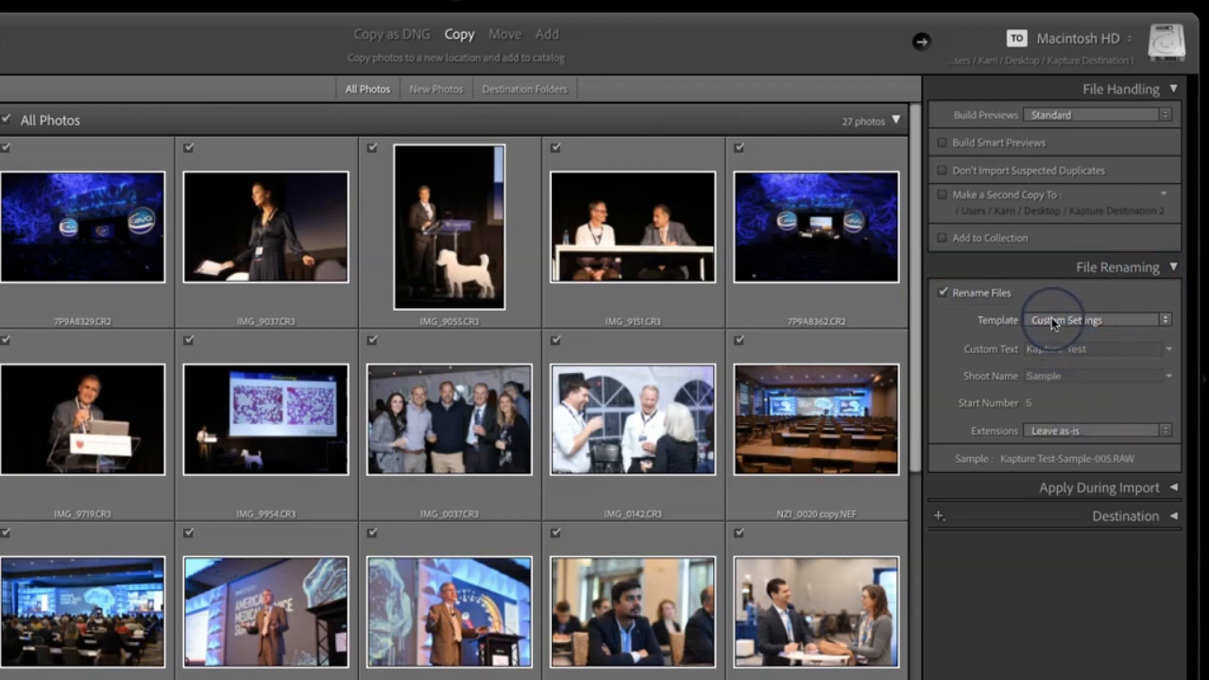
{"action": "left_click", "coordinate": [1097, 347]}
{"action": "key", "text": "BackSpace"}
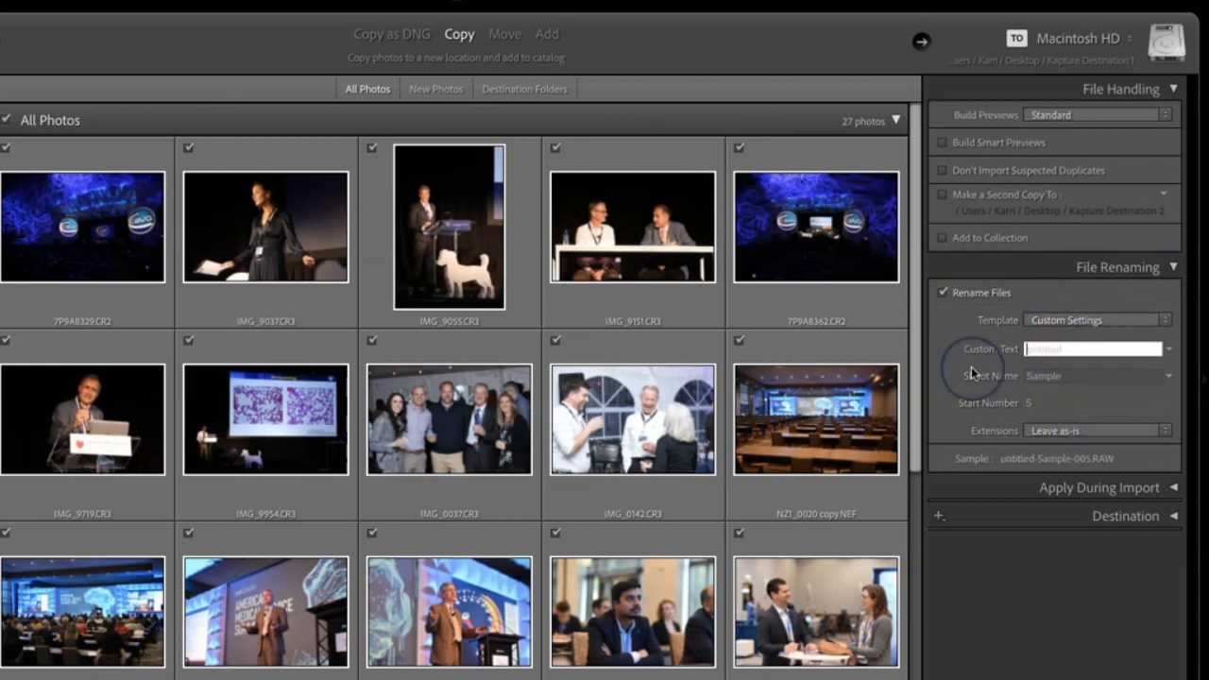
{"action": "left_click_drag", "start_coordinate": [1077, 381], "coordinate": [990, 375]}
{"action": "key", "text": "BackSpace"}
{"action": "left_click_drag", "start_coordinate": [1096, 402], "coordinate": [997, 400]}
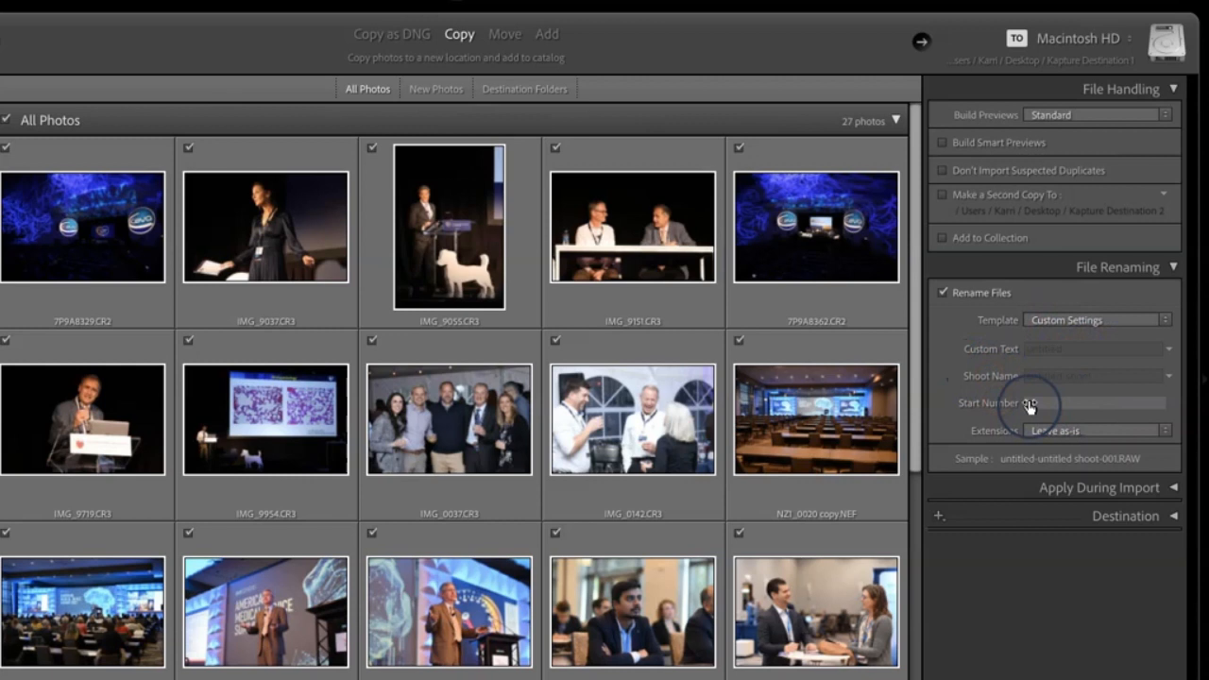
Open the renaming template for editing and remove all its tokens and separators
{"action": "left_click", "coordinate": [1084, 319]}
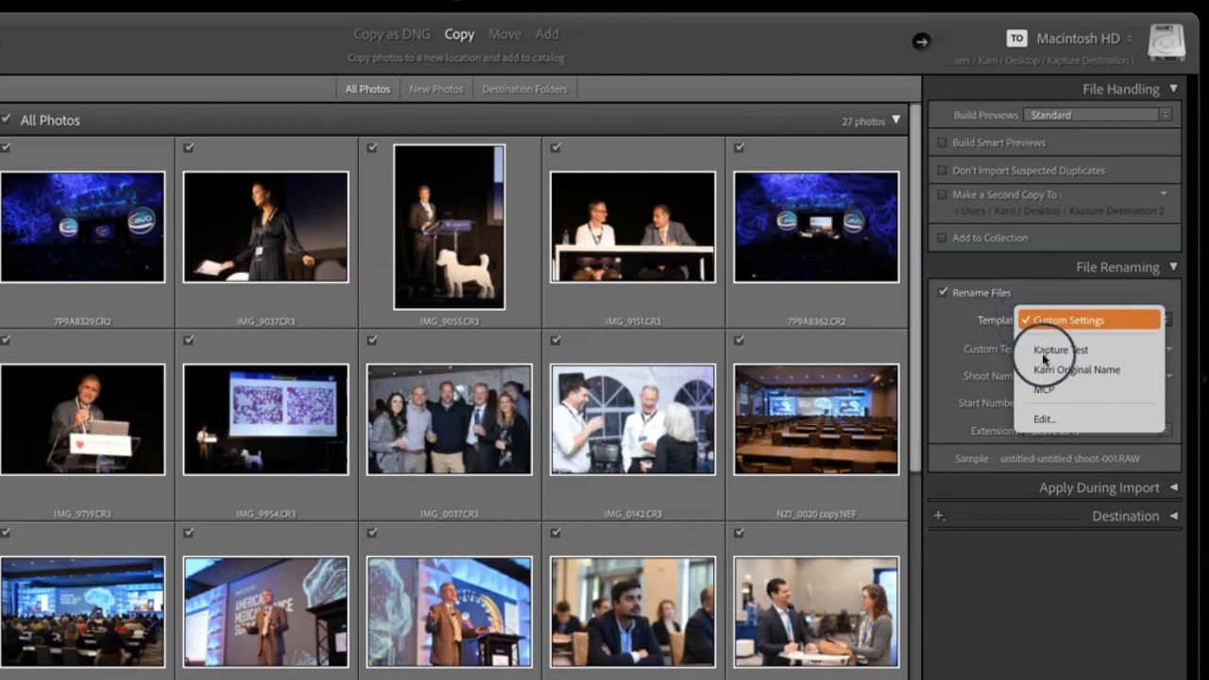
{"action": "left_click", "coordinate": [1049, 419]}
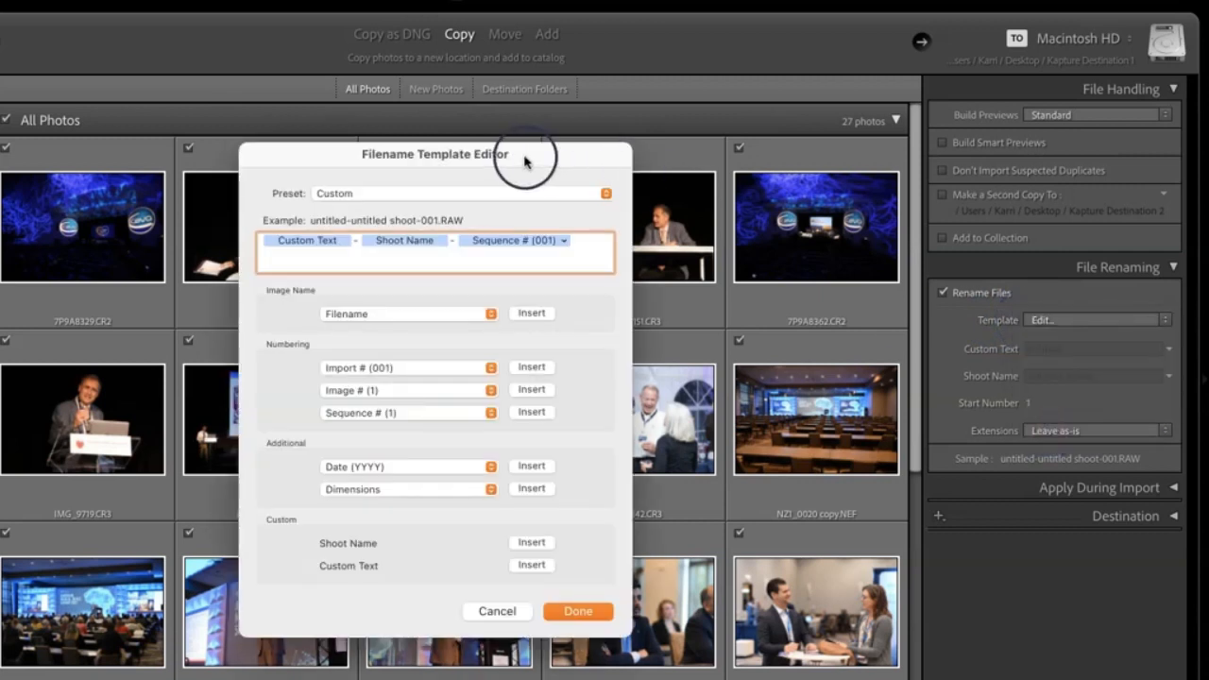
{"action": "left_click", "coordinate": [317, 243]}
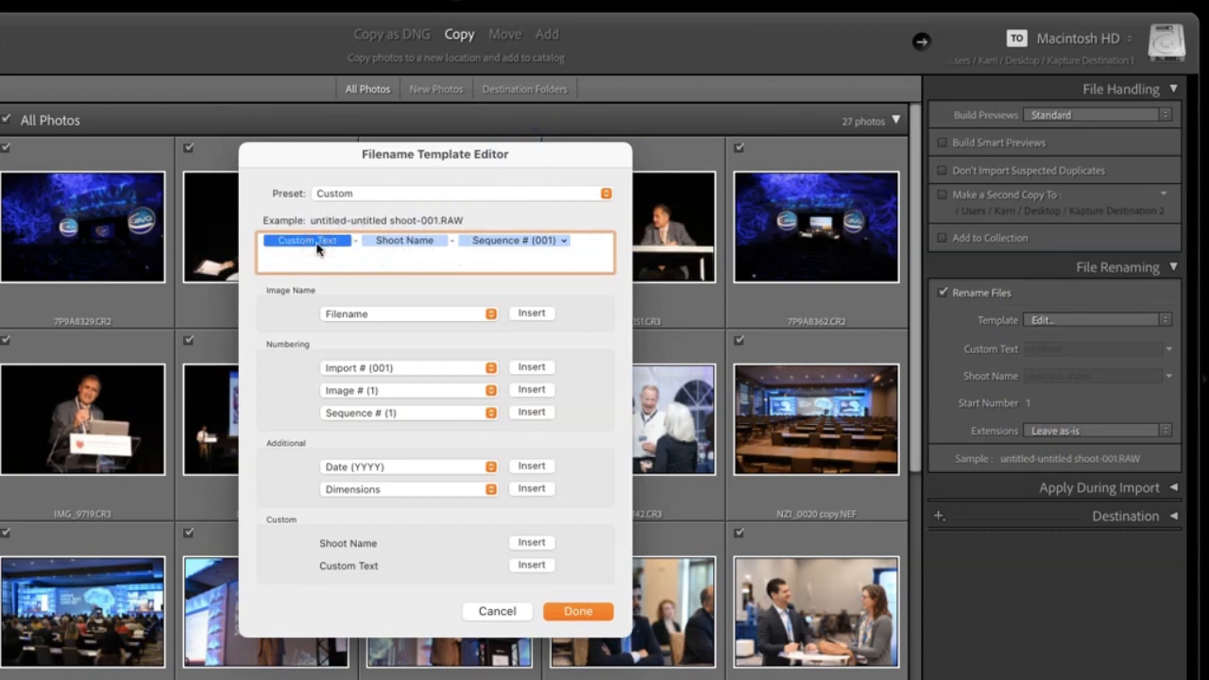
{"action": "key", "text": "BackSpace"}
{"action": "left_click", "coordinate": [344, 247]}
{"action": "key", "text": "BackSpace"}
{"action": "left_click", "coordinate": [329, 243]}
{"action": "key", "text": "BackSpace"}
{"action": "key", "text": "BackSpace"}
{"action": "key", "text": "BackSpace"}
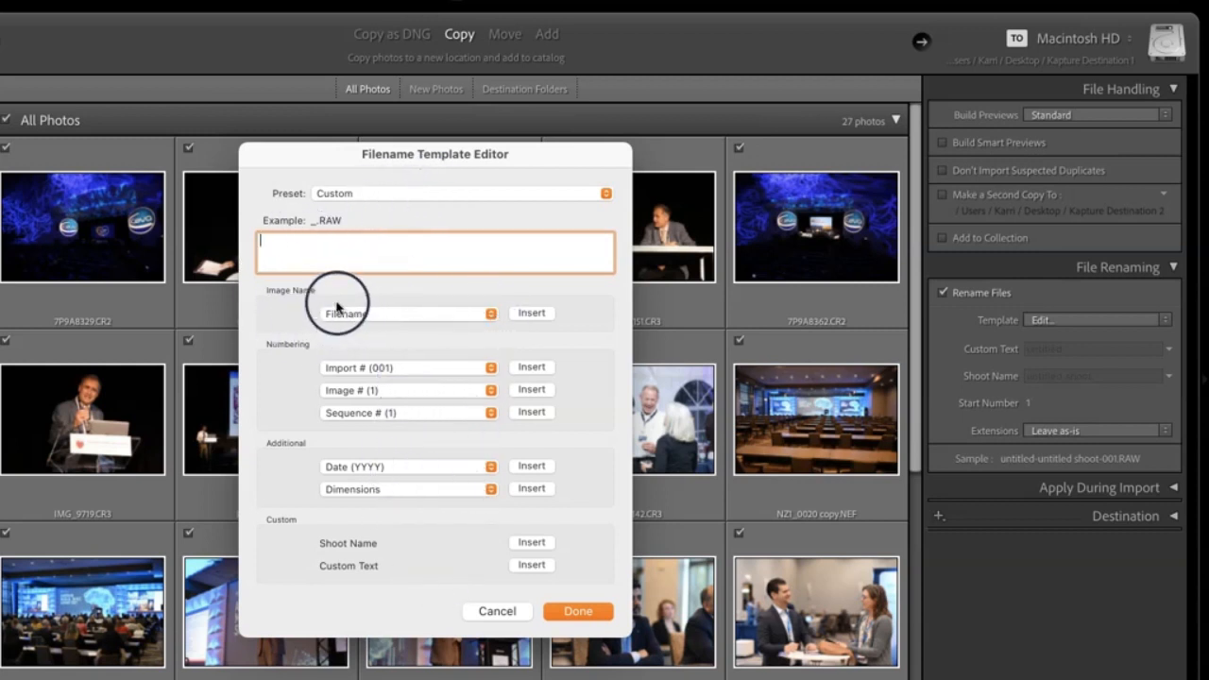
Insert the Filename number suffix token twice in the filename template and remove both copies
{"action": "left_click", "coordinate": [474, 318]}
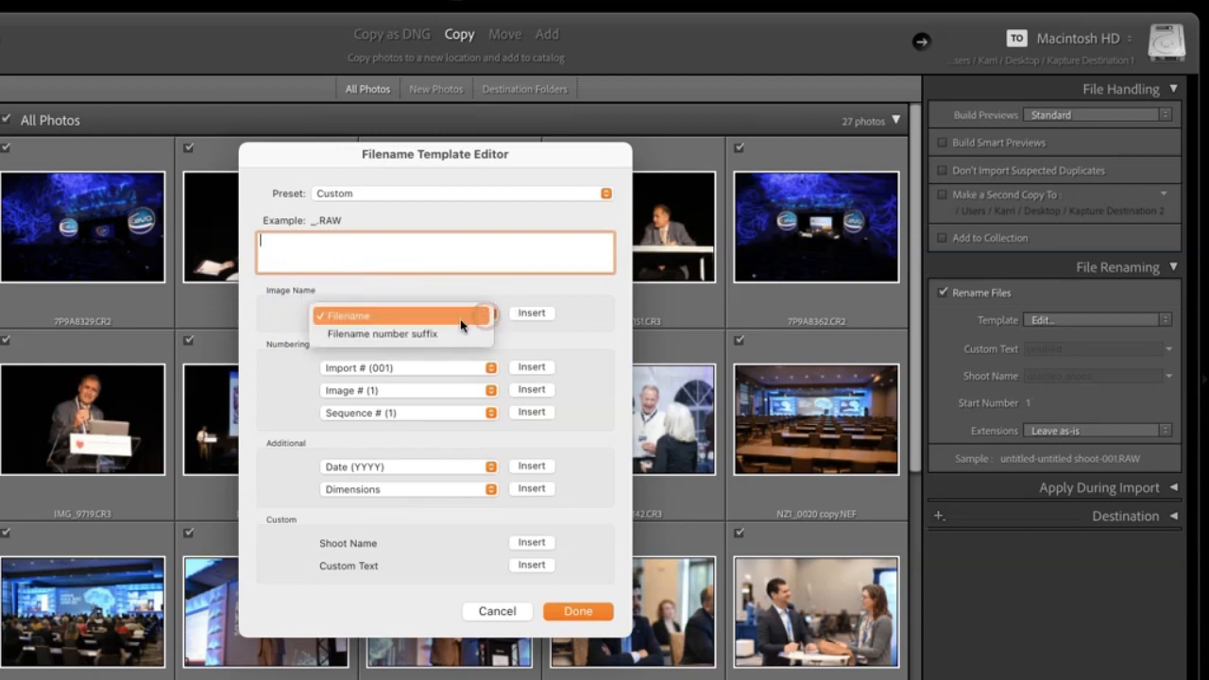
{"action": "left_click", "coordinate": [442, 335]}
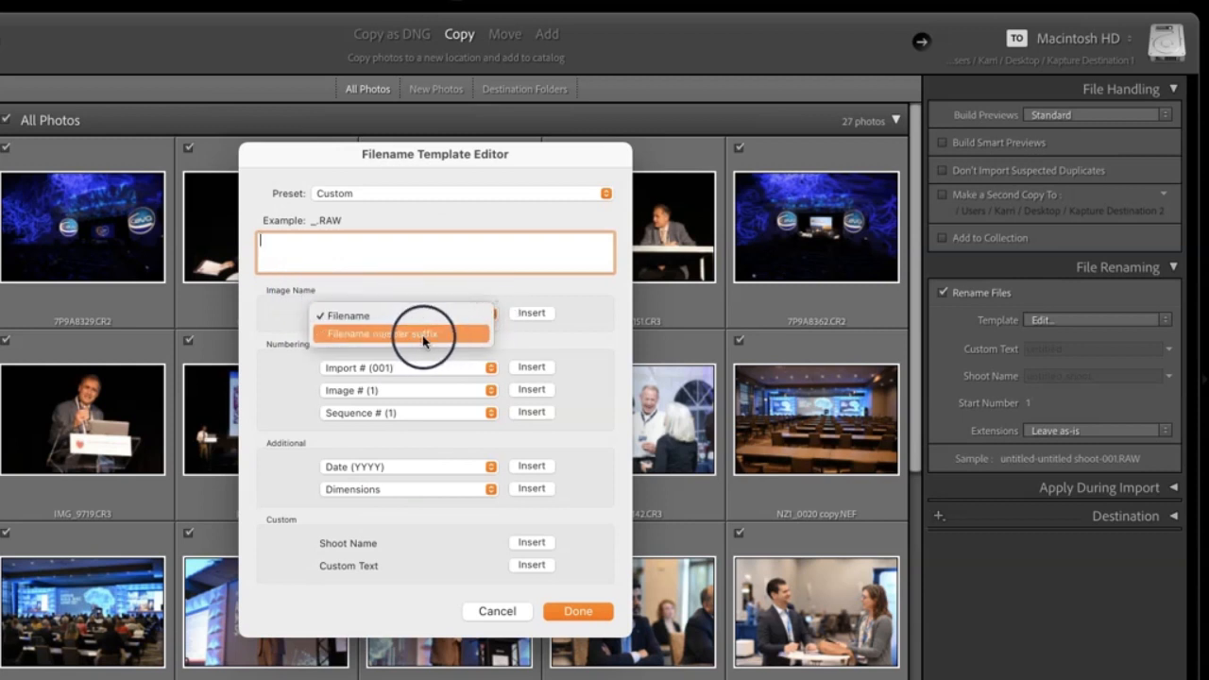
{"action": "left_click", "coordinate": [531, 314]}
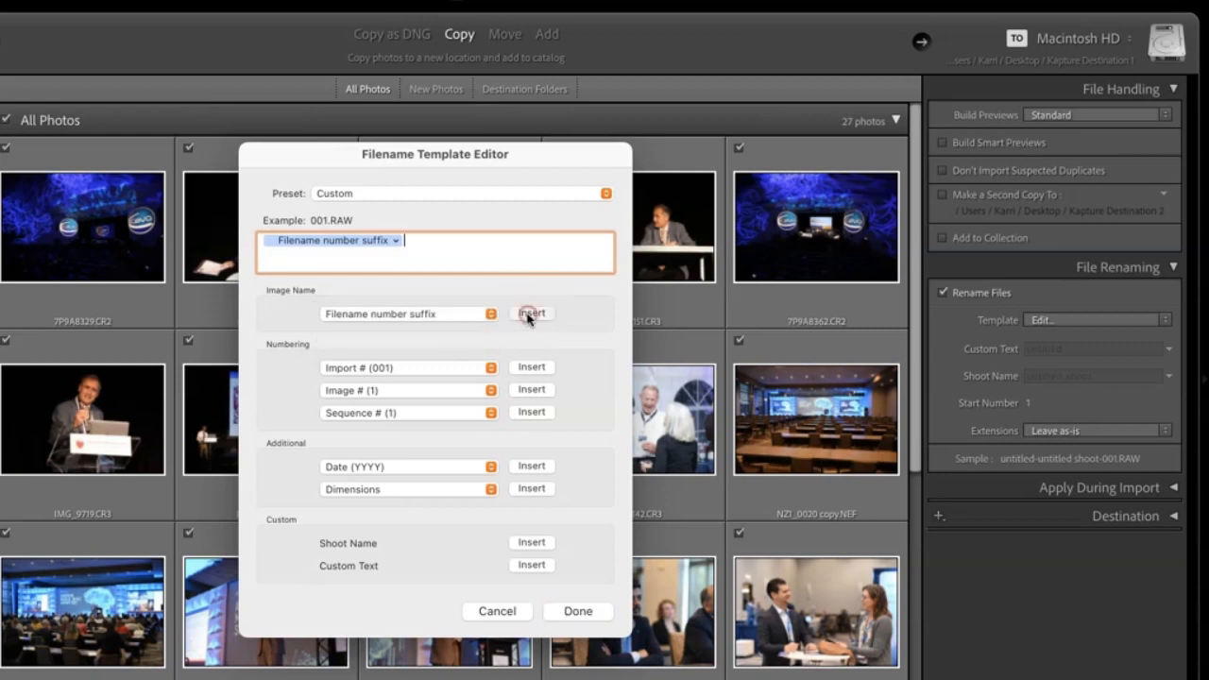
{"action": "left_click", "coordinate": [531, 313]}
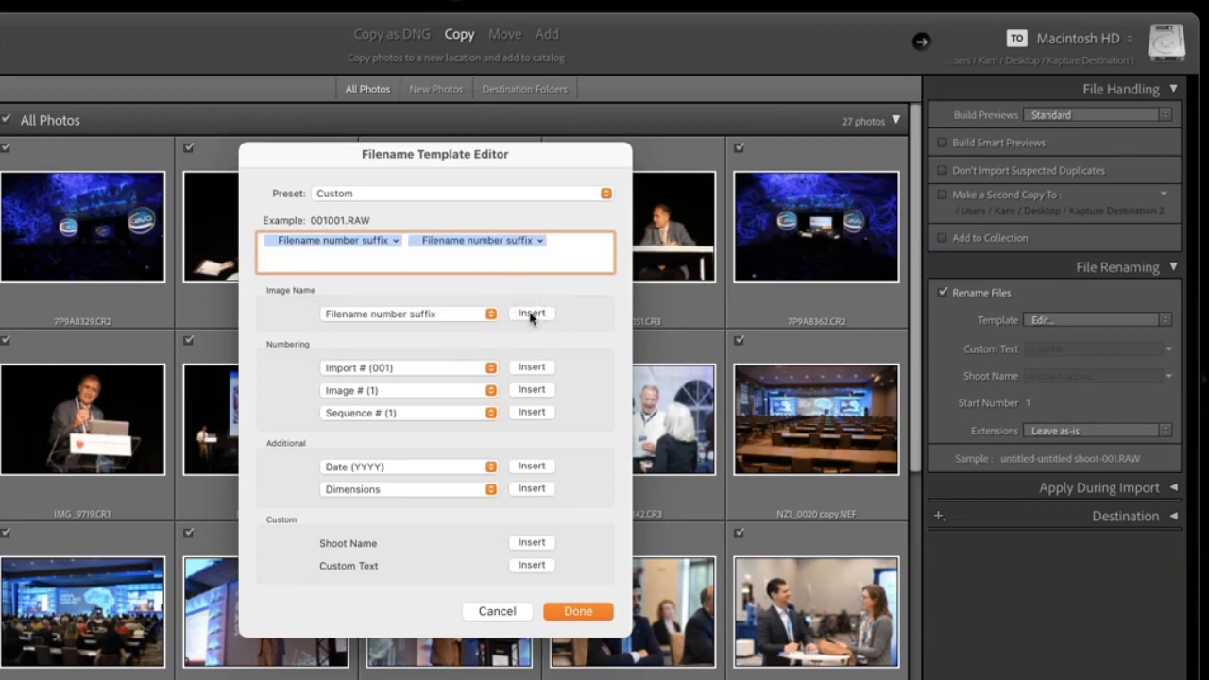
{"action": "left_click", "coordinate": [526, 242]}
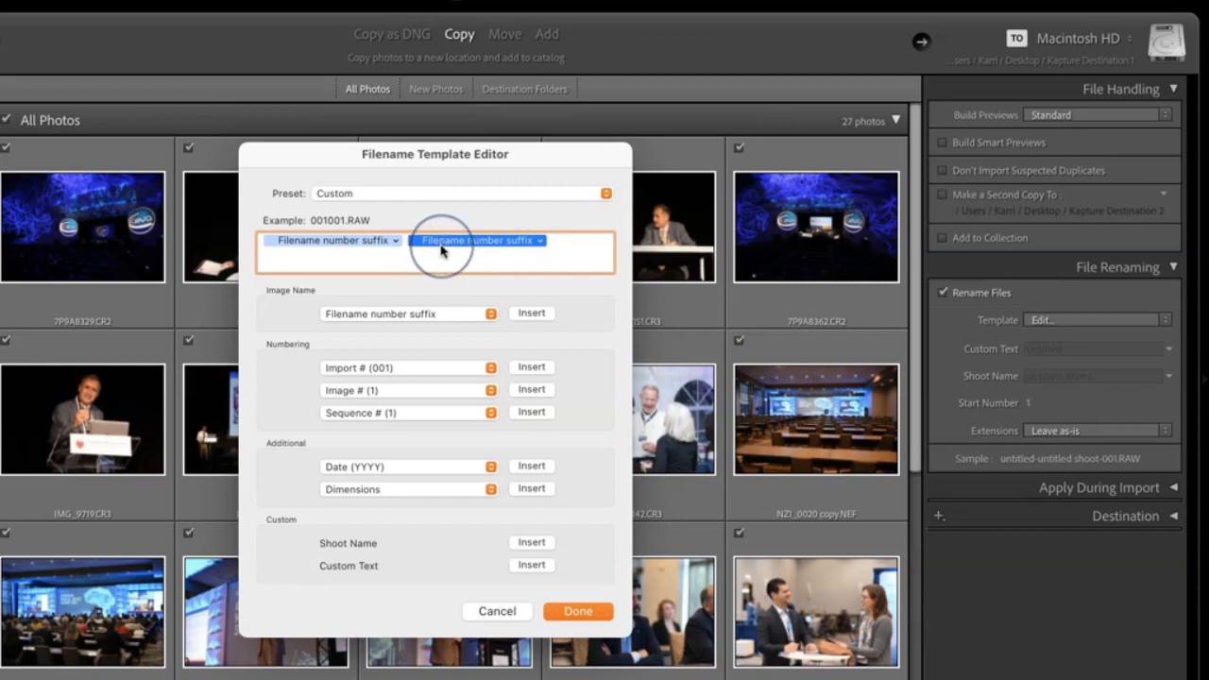
{"action": "key", "text": "BackSpace"}
{"action": "left_click", "coordinate": [376, 242]}
{"action": "key", "text": "BackSpace"}
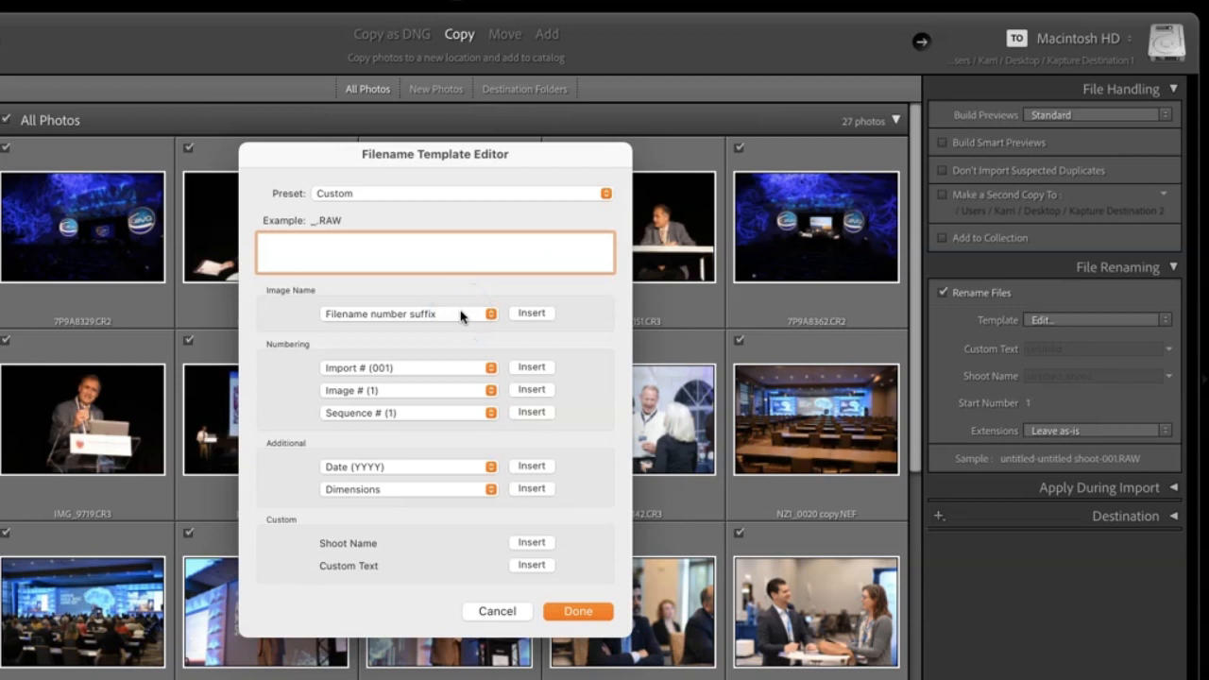
Insert the Import # (1) and Image # (01) numbering tokens in the filename template and remove both
{"action": "left_click", "coordinate": [487, 367]}
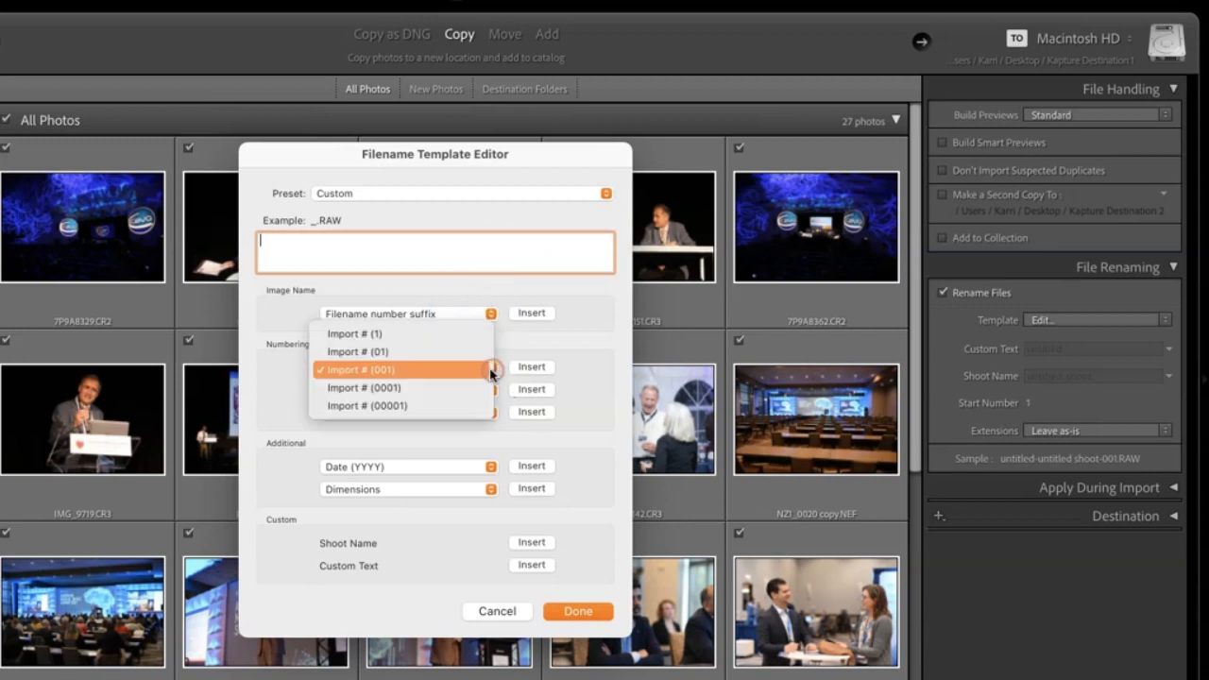
{"action": "left_click", "coordinate": [444, 333]}
{"action": "left_click", "coordinate": [531, 366]}
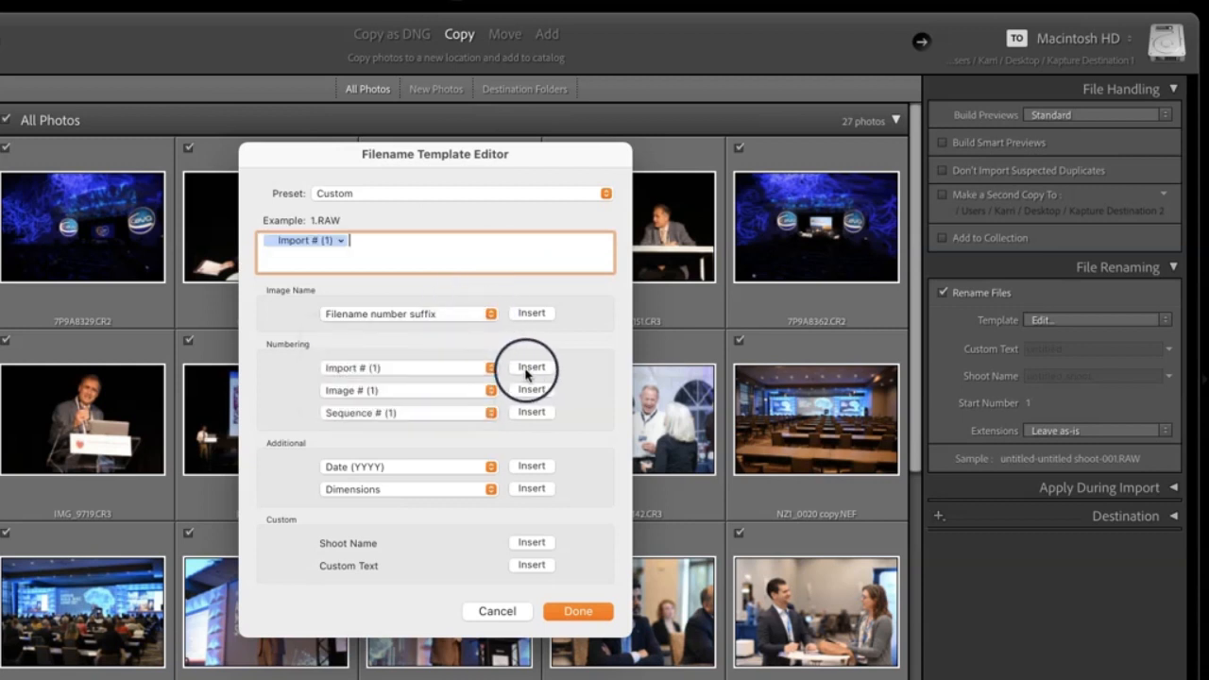
{"action": "left_click", "coordinate": [446, 393]}
{"action": "left_click", "coordinate": [427, 397]}
{"action": "left_click", "coordinate": [472, 389]}
{"action": "left_click", "coordinate": [392, 411]}
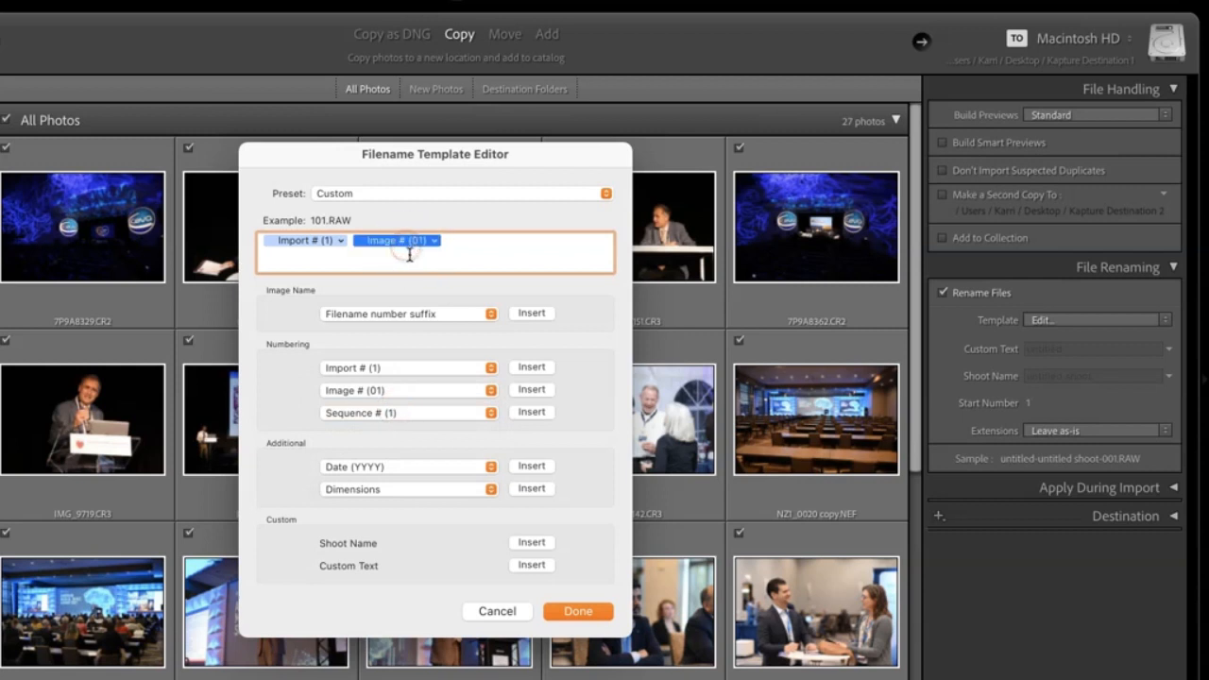
{"action": "key", "text": "BackSpace"}
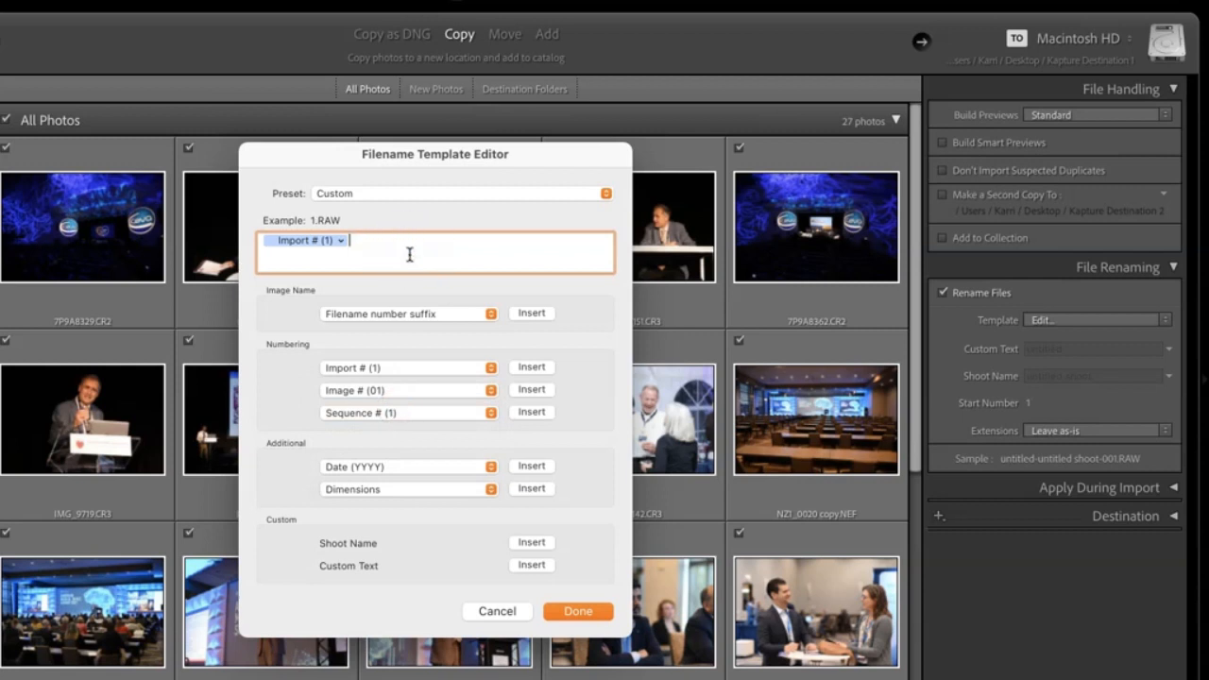
{"action": "left_click", "coordinate": [358, 240]}
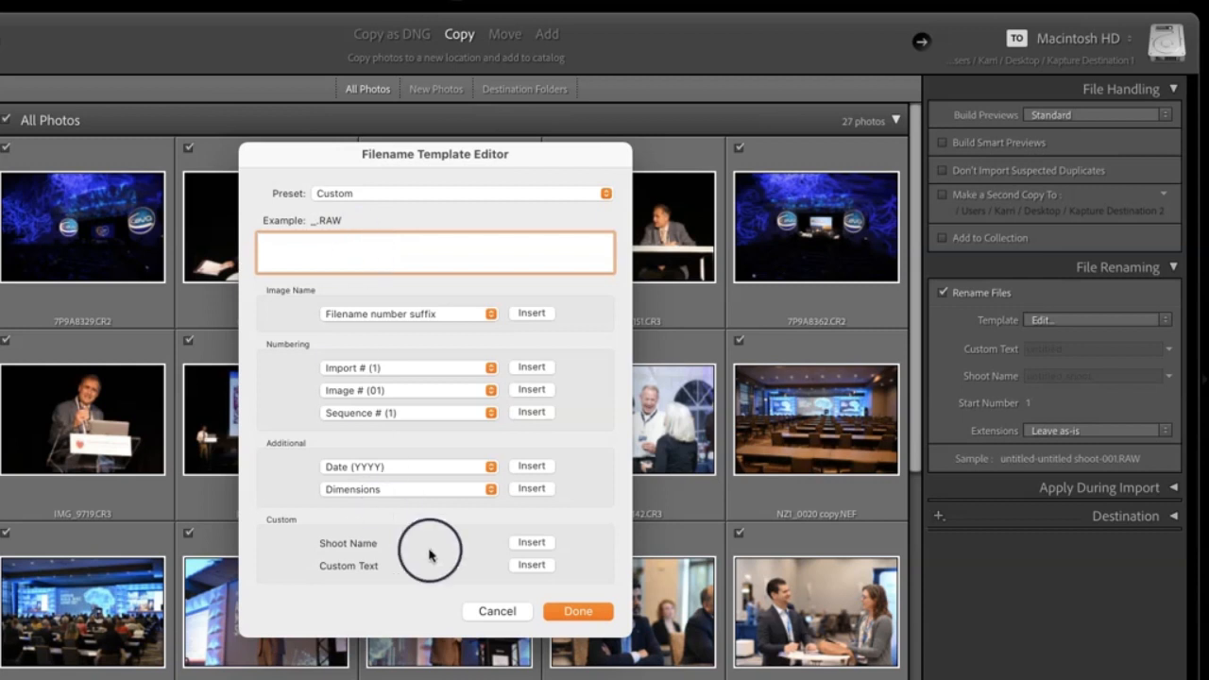
Insert the Shoot Name, Custom Text and Image # (01) tokens in the empty filename template
{"action": "left_click", "coordinate": [532, 543]}
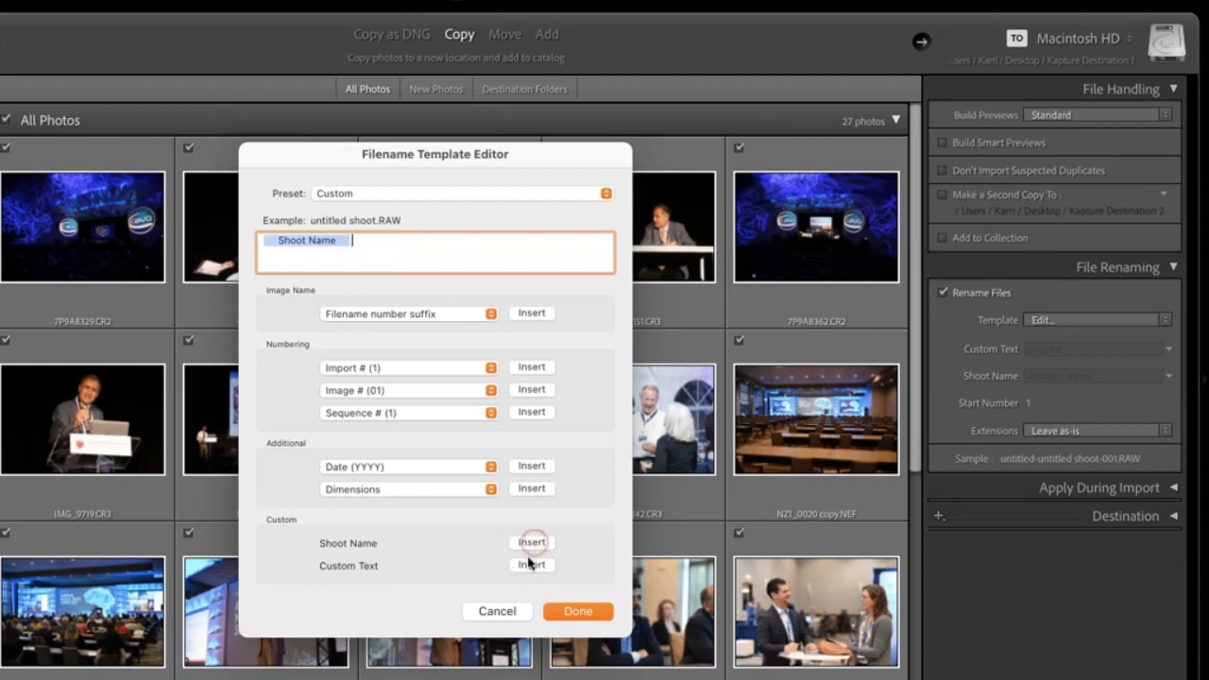
{"action": "left_click", "coordinate": [531, 565]}
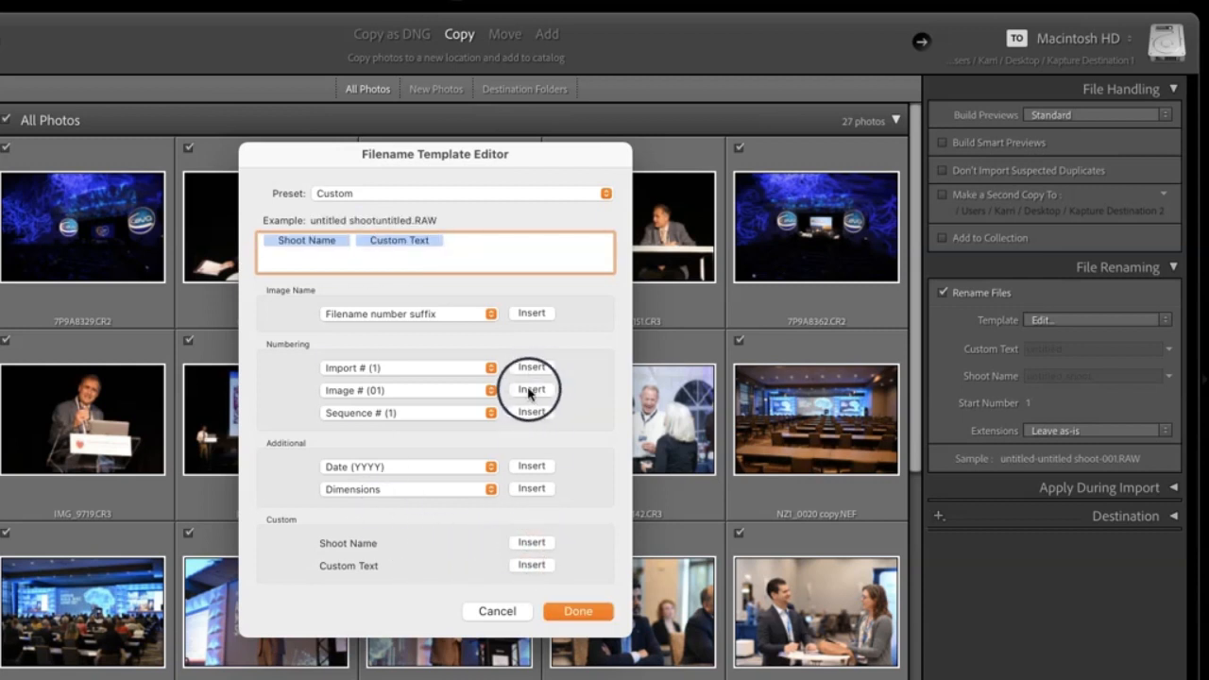
{"action": "left_click", "coordinate": [530, 390]}
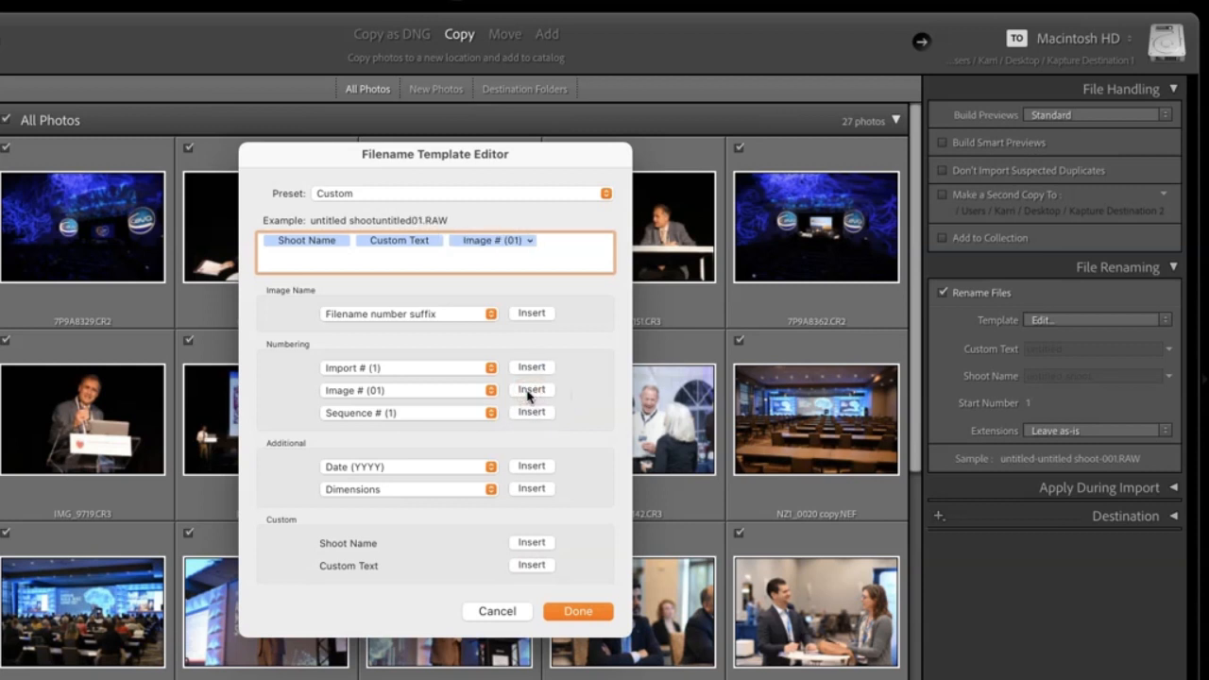
{"action": "left_click", "coordinate": [486, 390]}
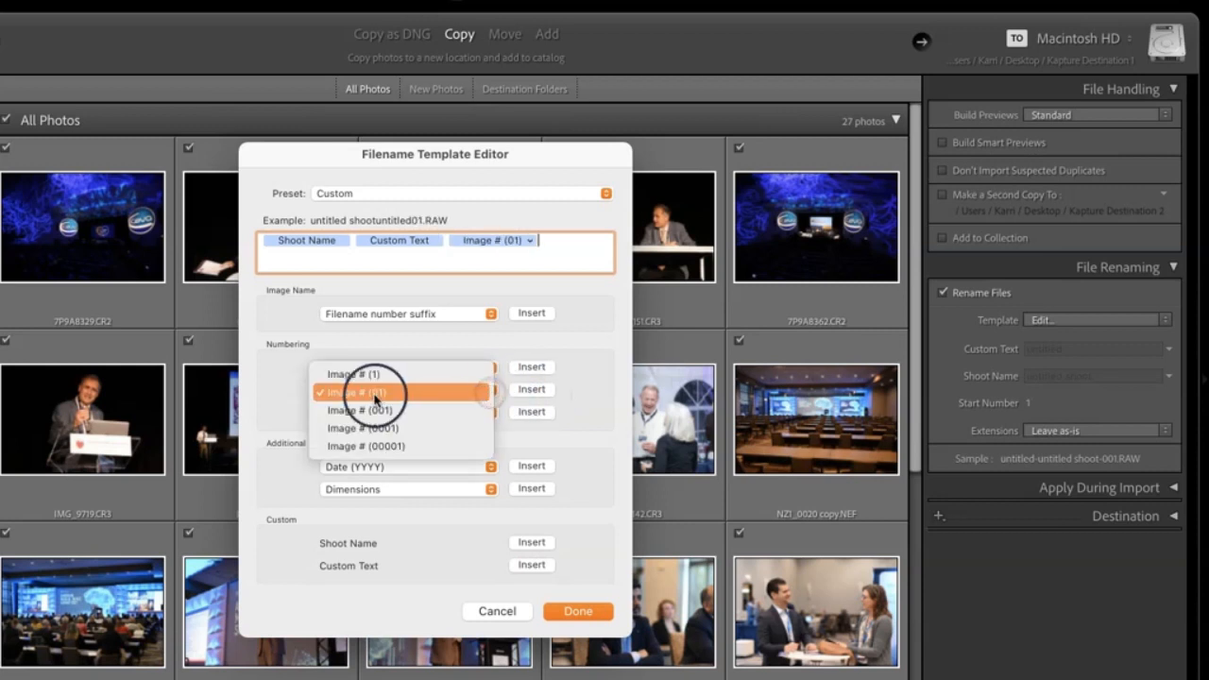
{"action": "left_click", "coordinate": [408, 395]}
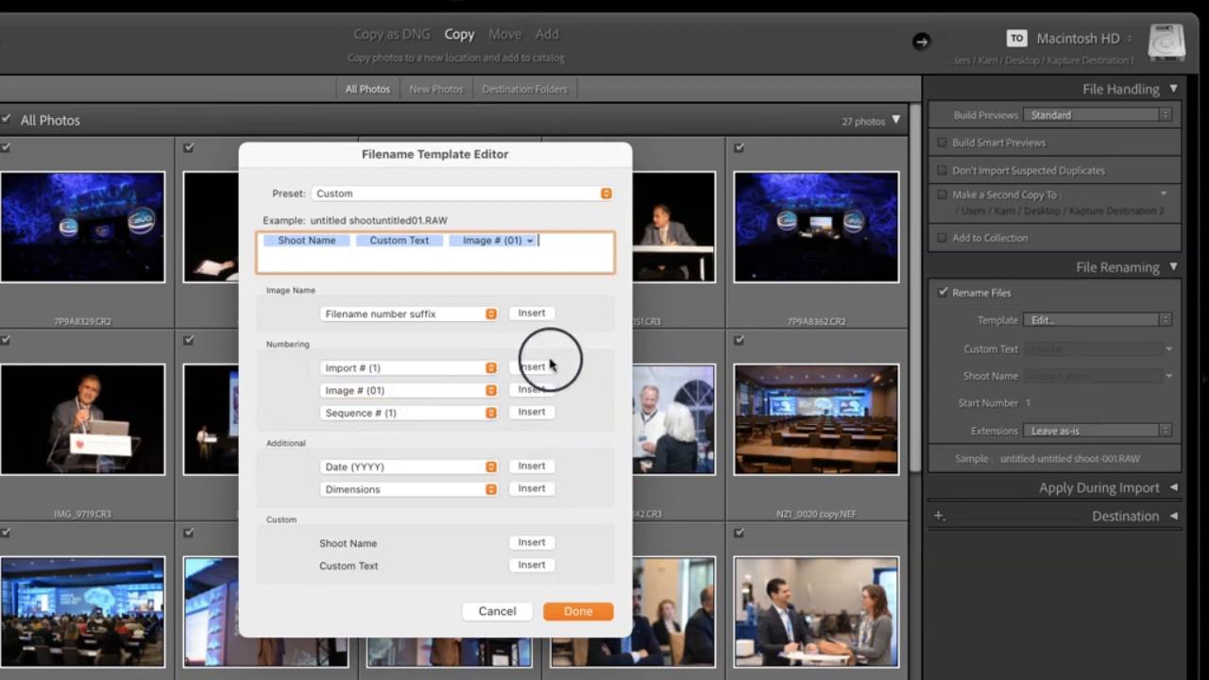
Save the filename template as a new preset named Kapture Test 2 and finish editing it
{"action": "left_click", "coordinate": [444, 194]}
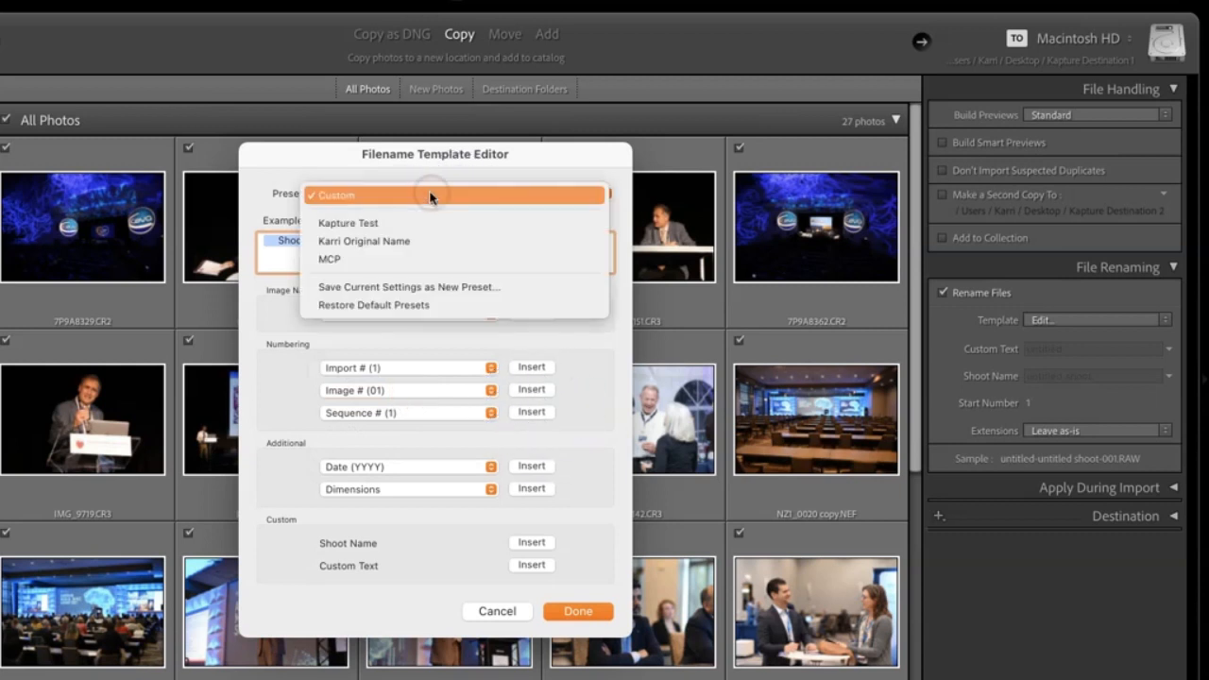
{"action": "left_click", "coordinate": [374, 287]}
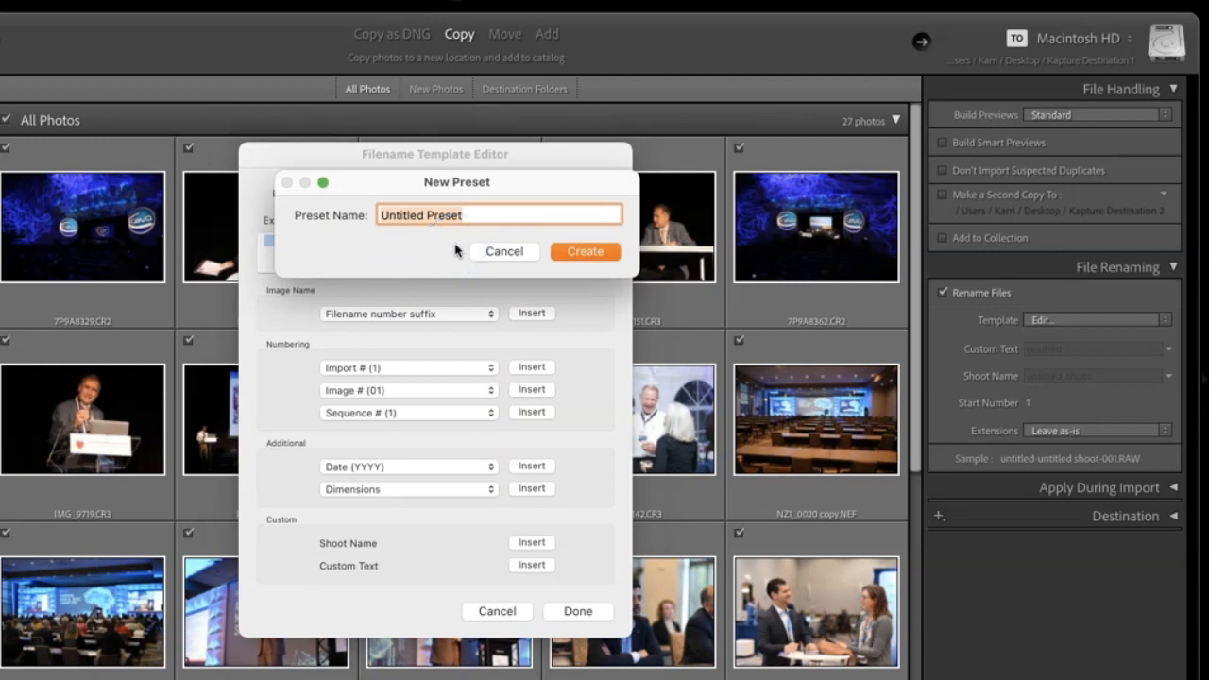
{"action": "type", "text": "Kapture Test 2"}
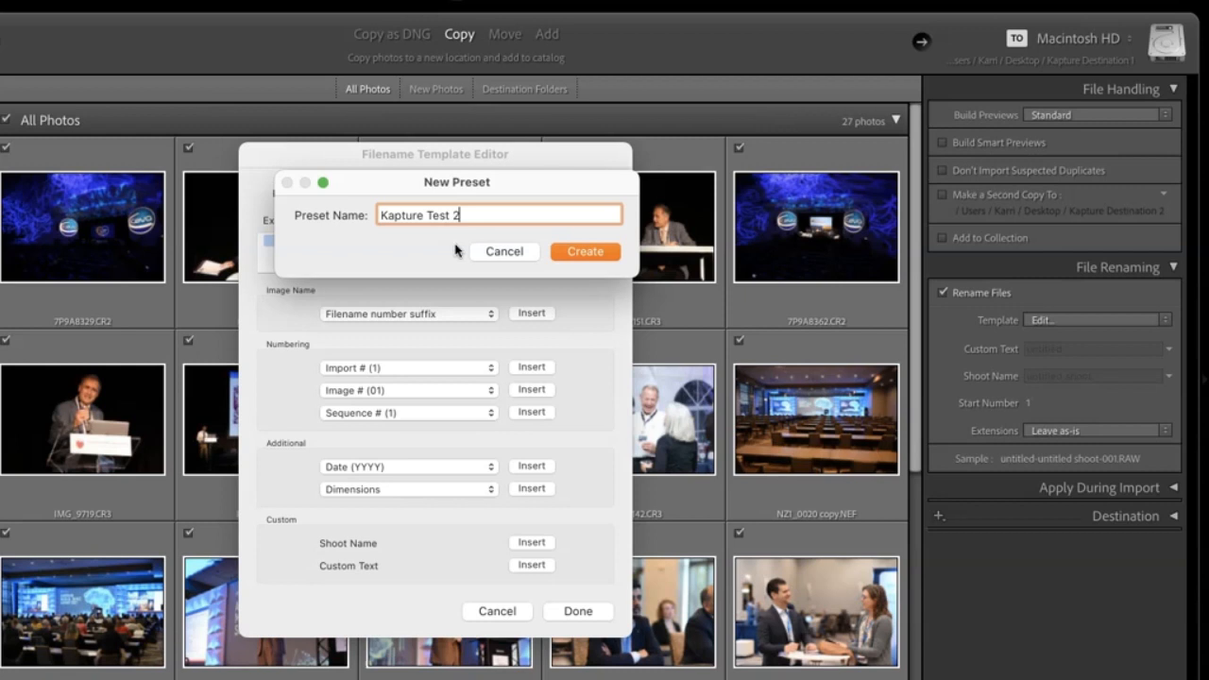
{"action": "left_click", "coordinate": [587, 252]}
{"action": "left_click", "coordinate": [537, 566]}
{"action": "left_click", "coordinate": [572, 612]}
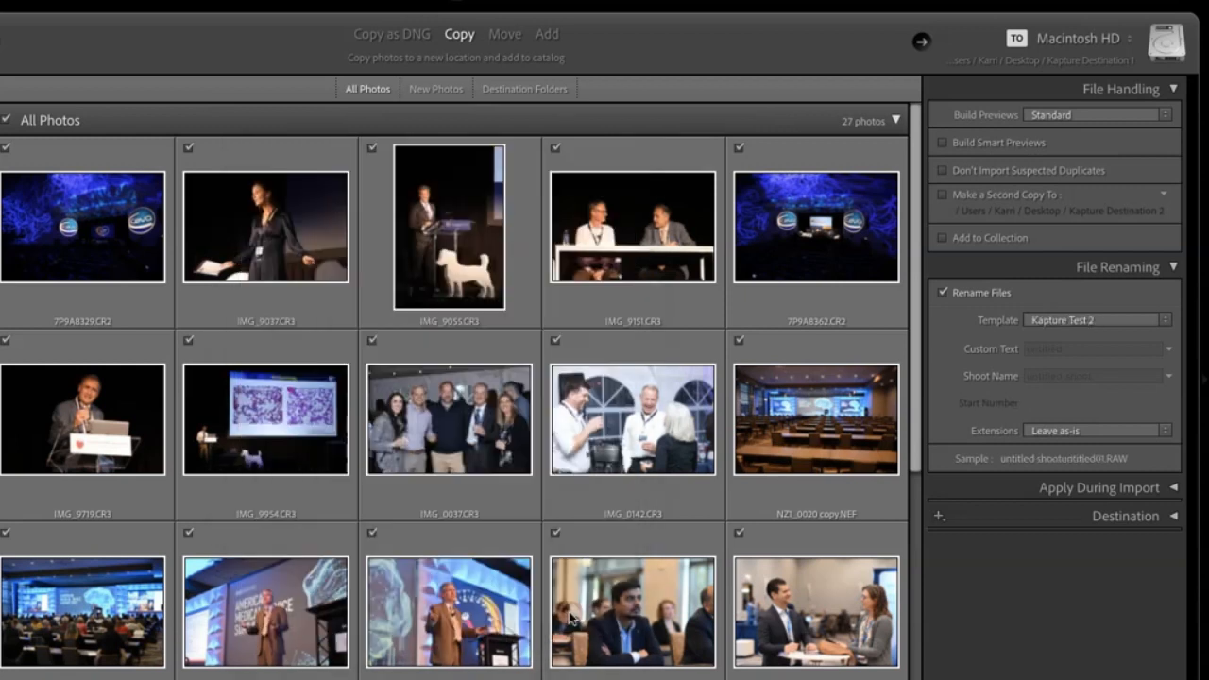
Set the renaming custom text to KaptureTest and enter the photographer's first name as the shoot name
{"action": "left_click", "coordinate": [1083, 320]}
{"action": "left_click", "coordinate": [1058, 348]}
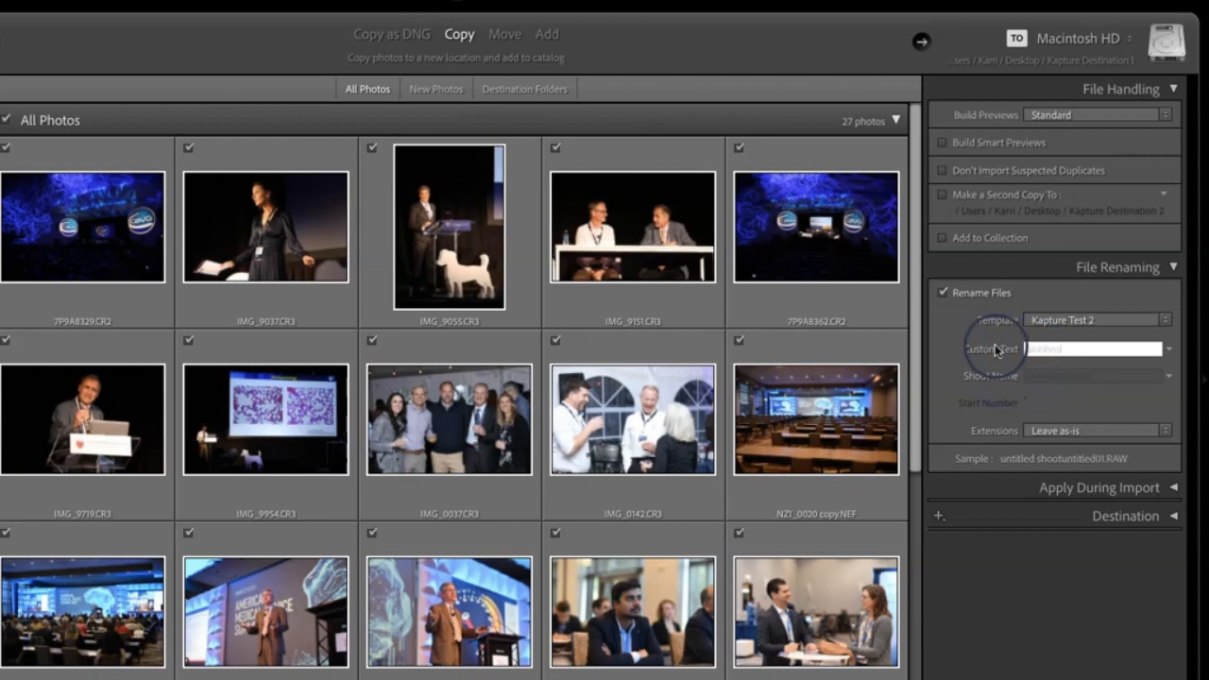
{"action": "left_click", "coordinate": [1039, 349]}
{"action": "type", "text": "KaptureTest"}
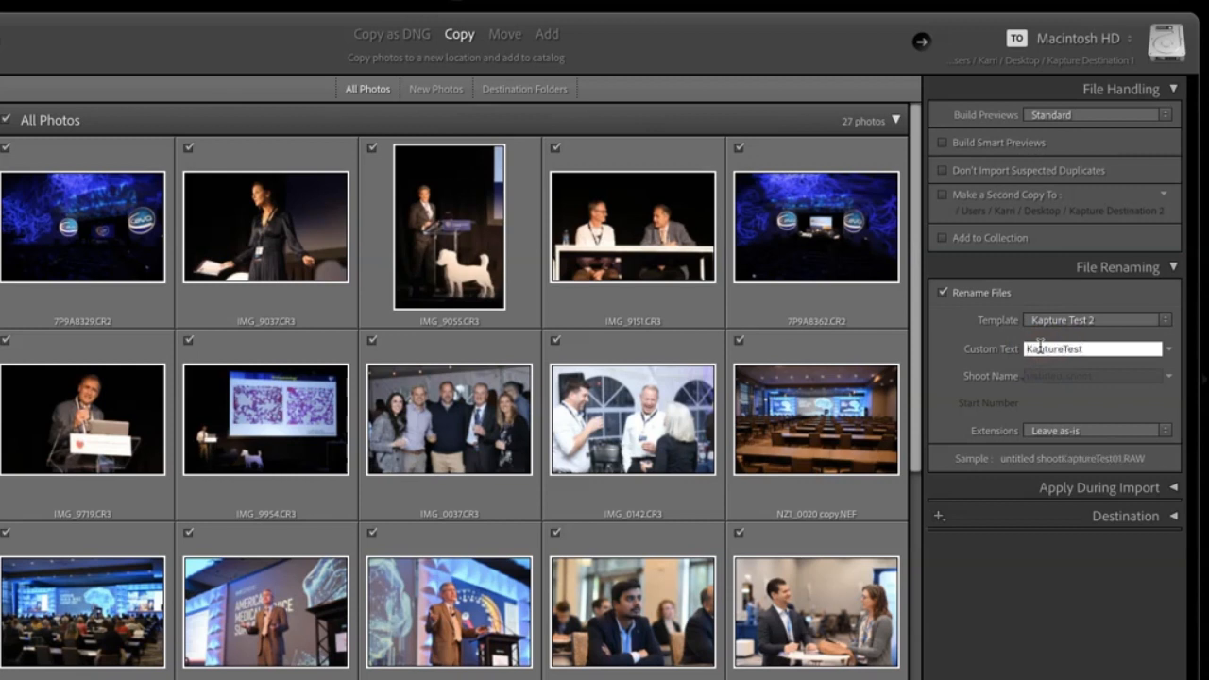
{"action": "left_click", "coordinate": [1033, 375]}
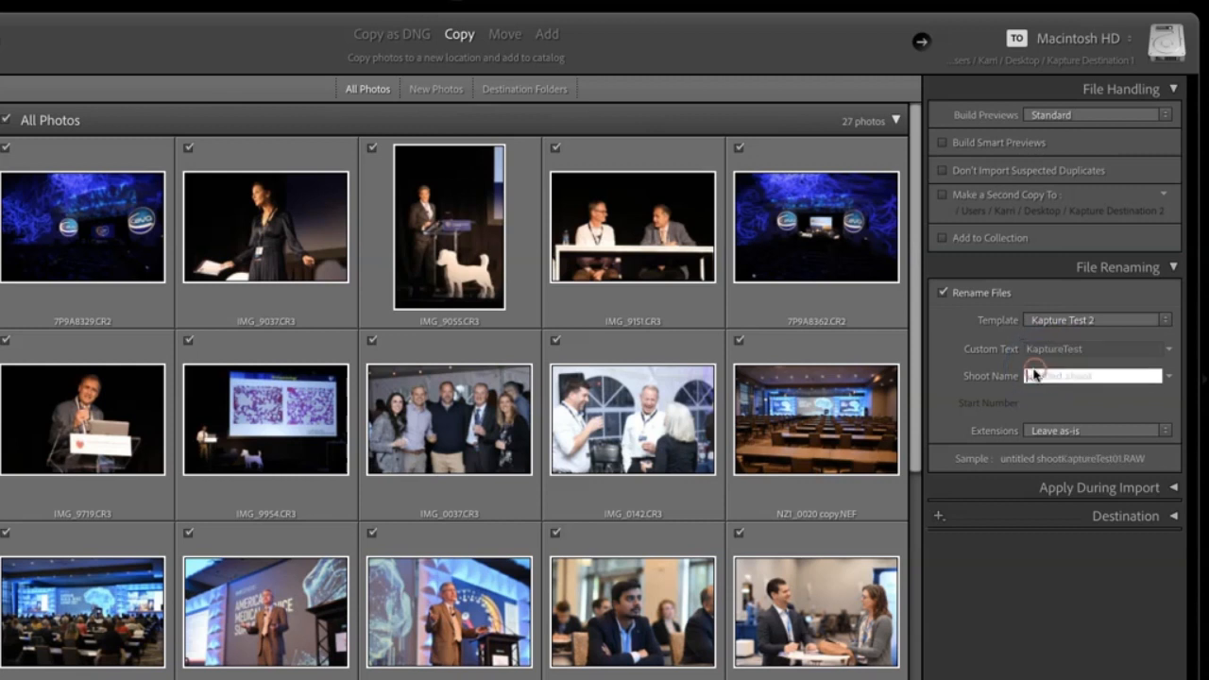
{"action": "type", "text": "Karri"}
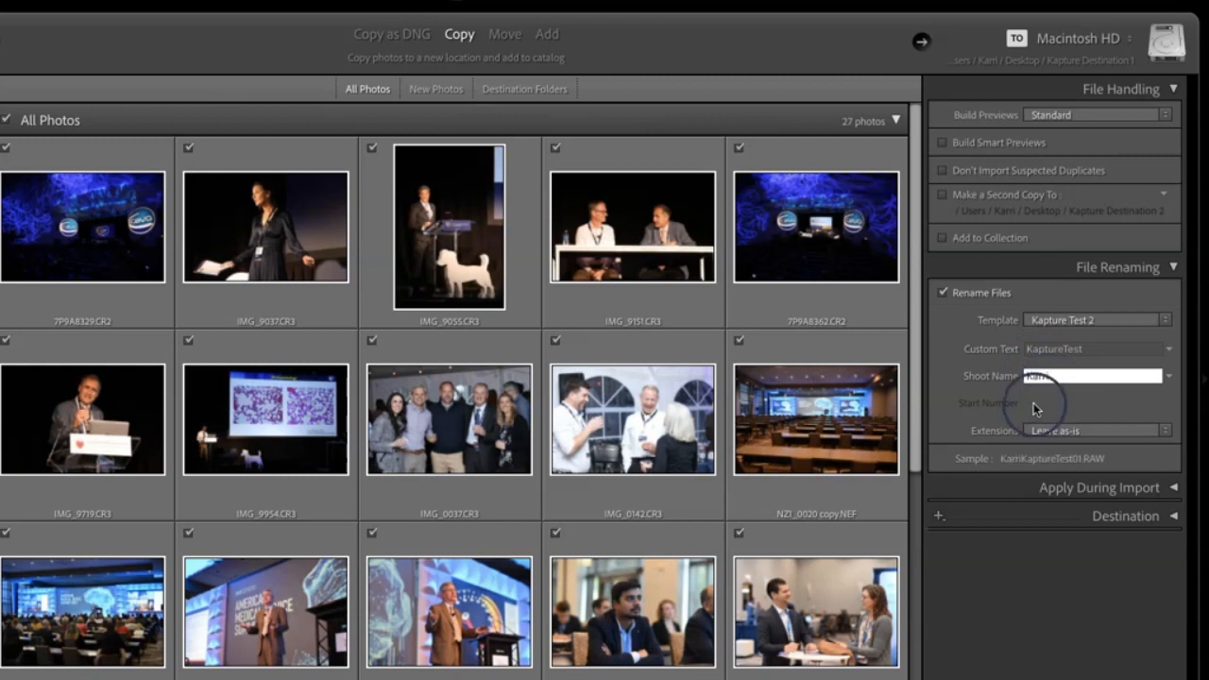
{"action": "left_click", "coordinate": [1034, 404]}
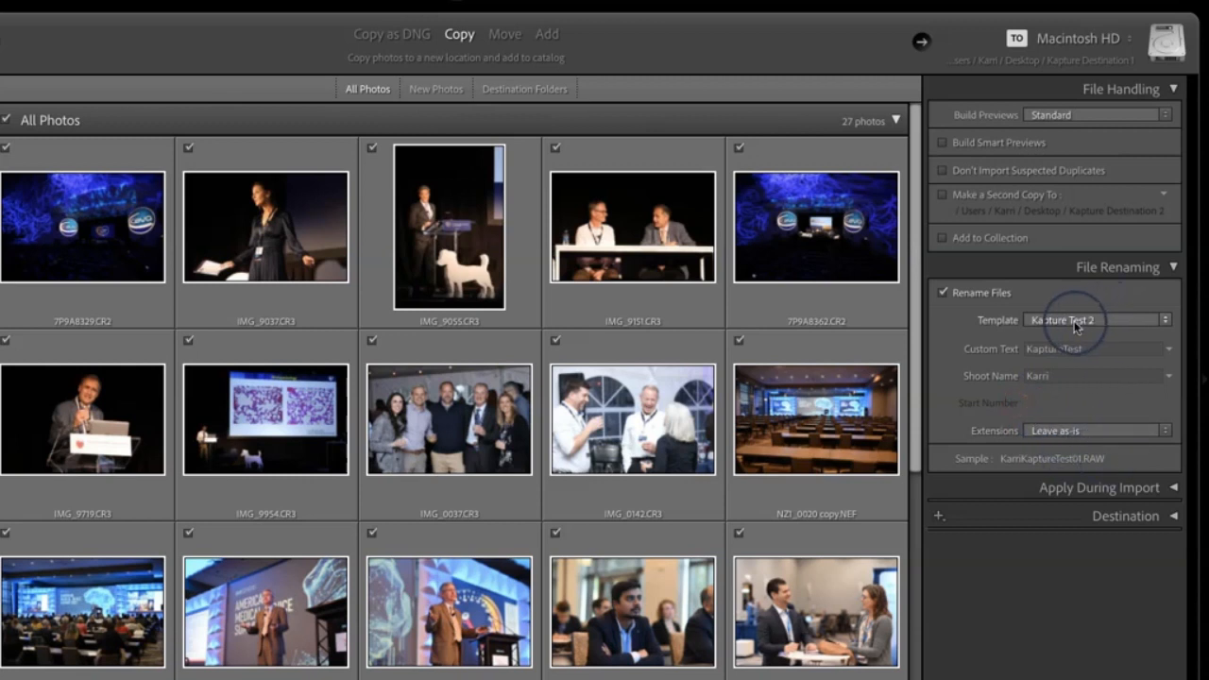
Reopen the renaming template for editing and insert hyphens between the Shoot Name, Custom Text and Image # tokens
{"action": "left_click", "coordinate": [1075, 327]}
{"action": "left_click", "coordinate": [1059, 385]}
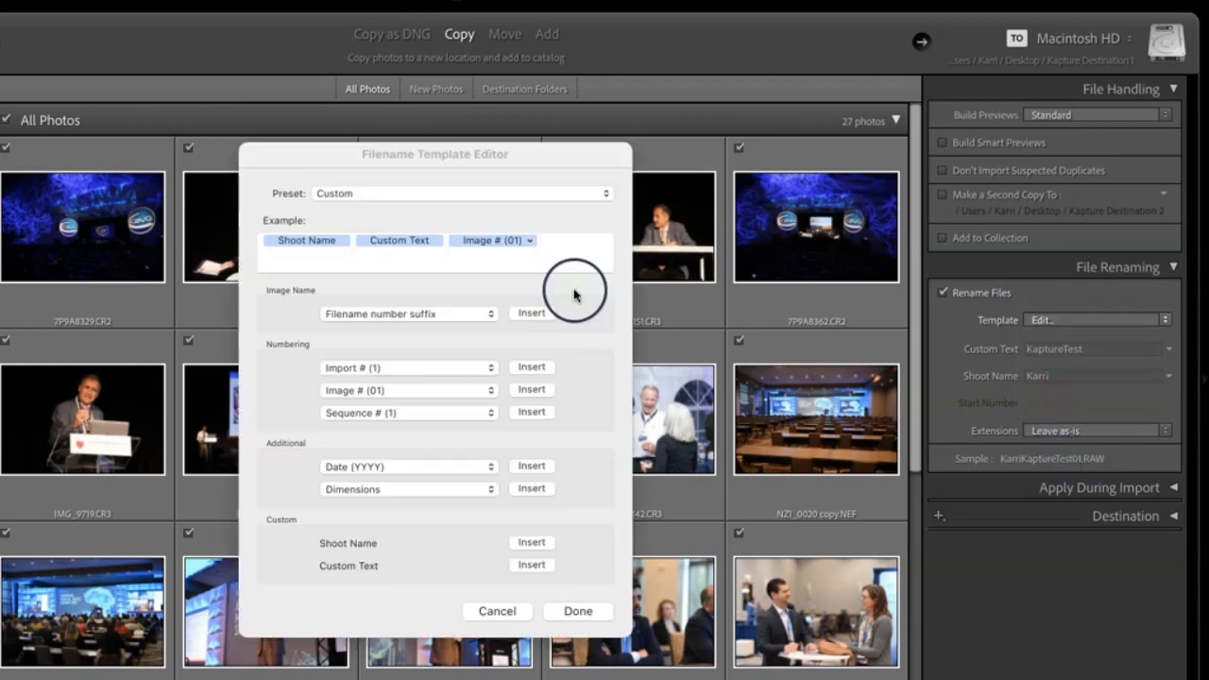
{"action": "left_click", "coordinate": [501, 246]}
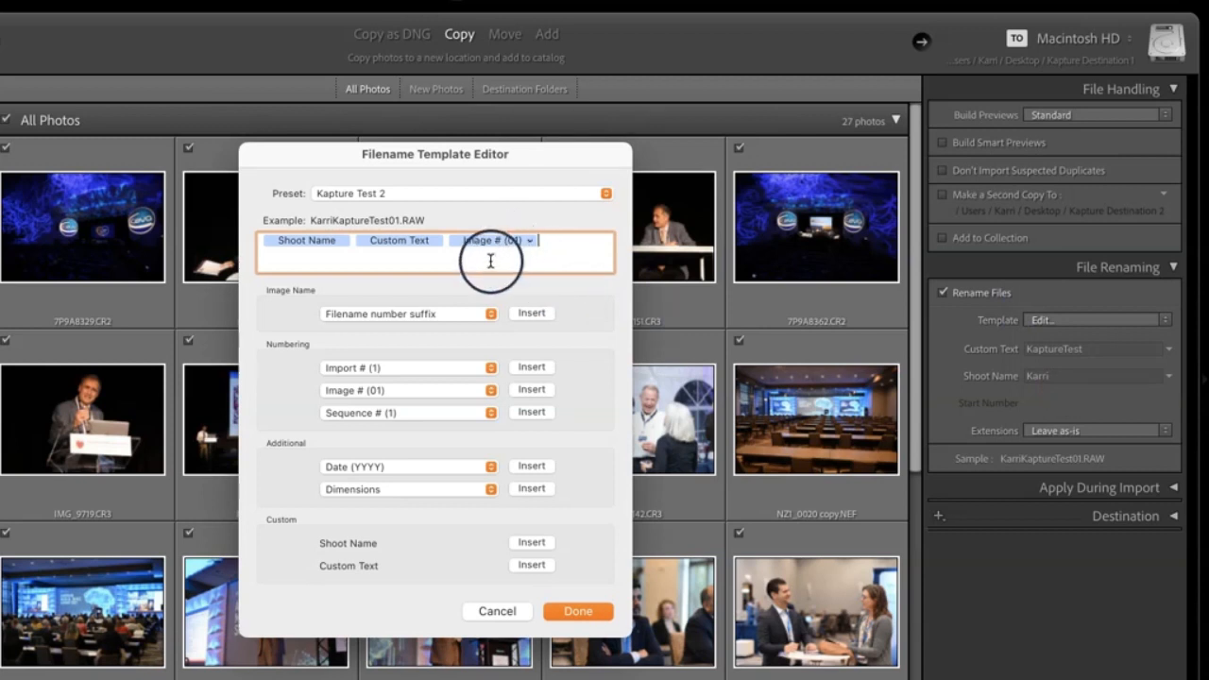
{"action": "left_click", "coordinate": [361, 240]}
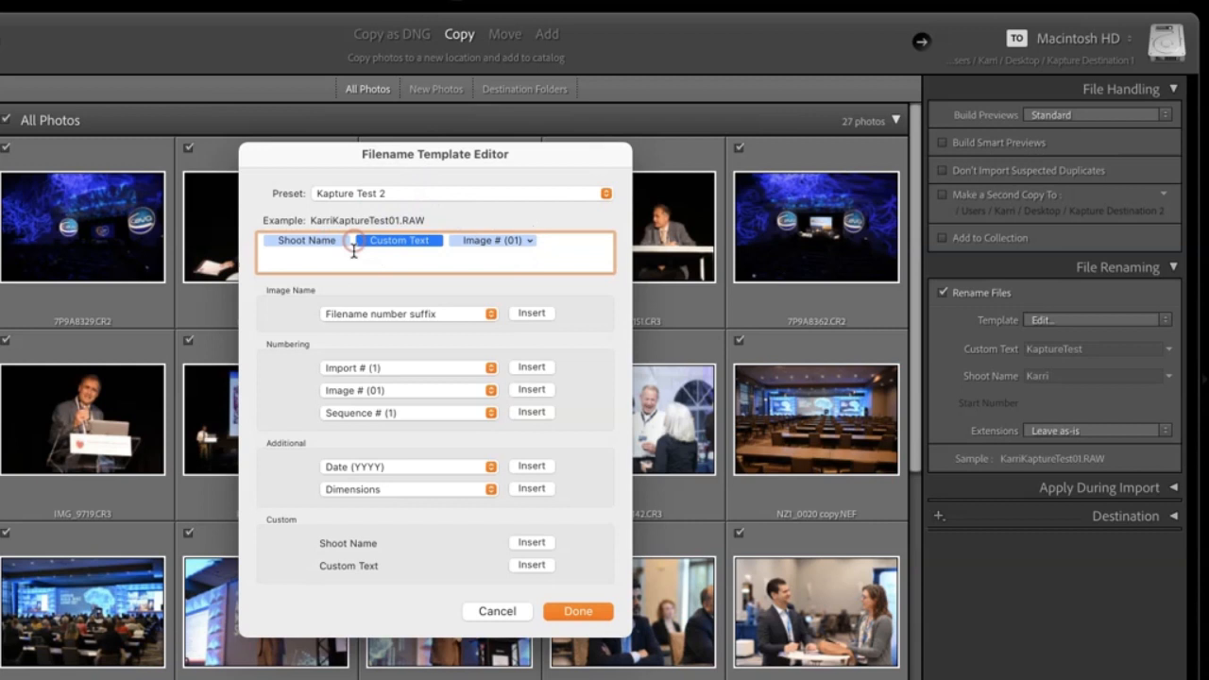
{"action": "left_click", "coordinate": [532, 245]}
{"action": "type", "text": "-"}
{"action": "type", "text": "-"}
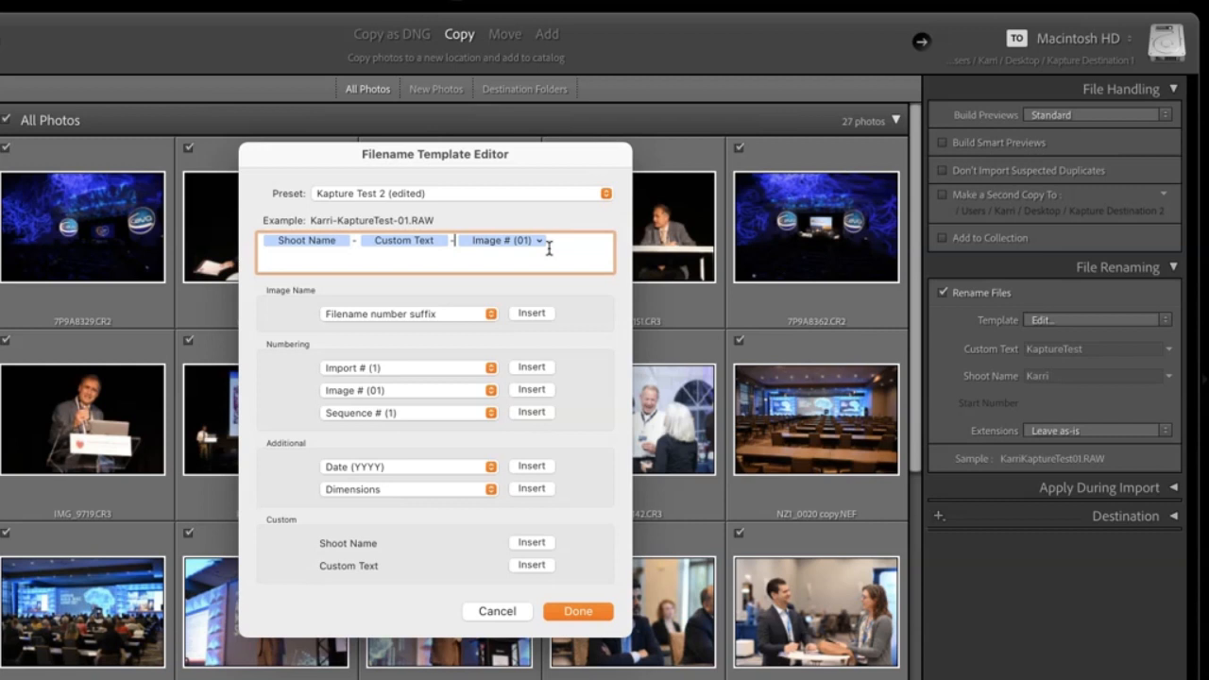
Change the image number token to Image # (001) and finish editing the filename template
{"action": "left_click", "coordinate": [544, 242]}
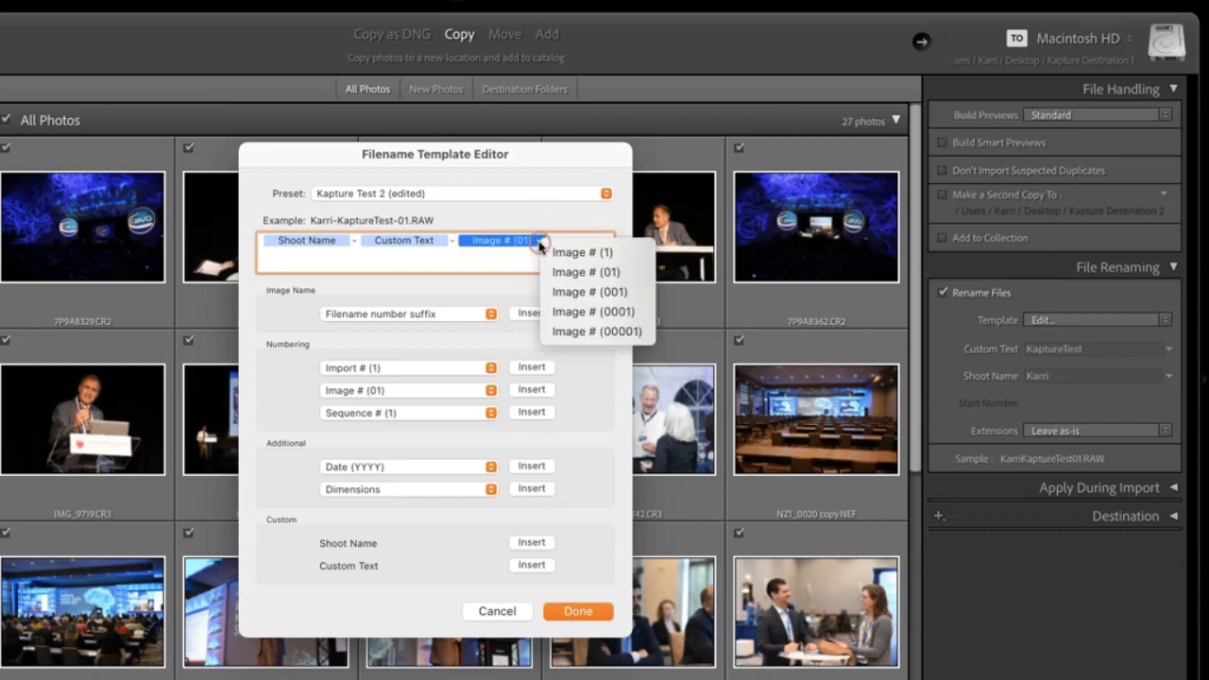
{"action": "left_click", "coordinate": [573, 291]}
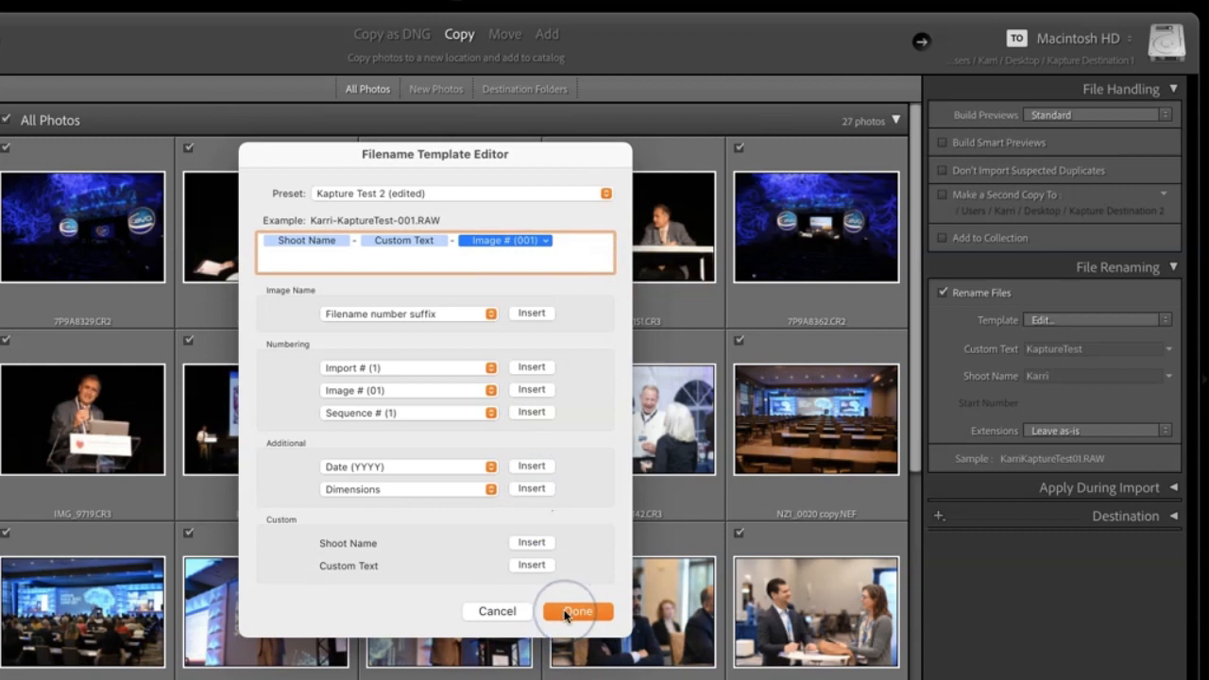
{"action": "left_click", "coordinate": [570, 611]}
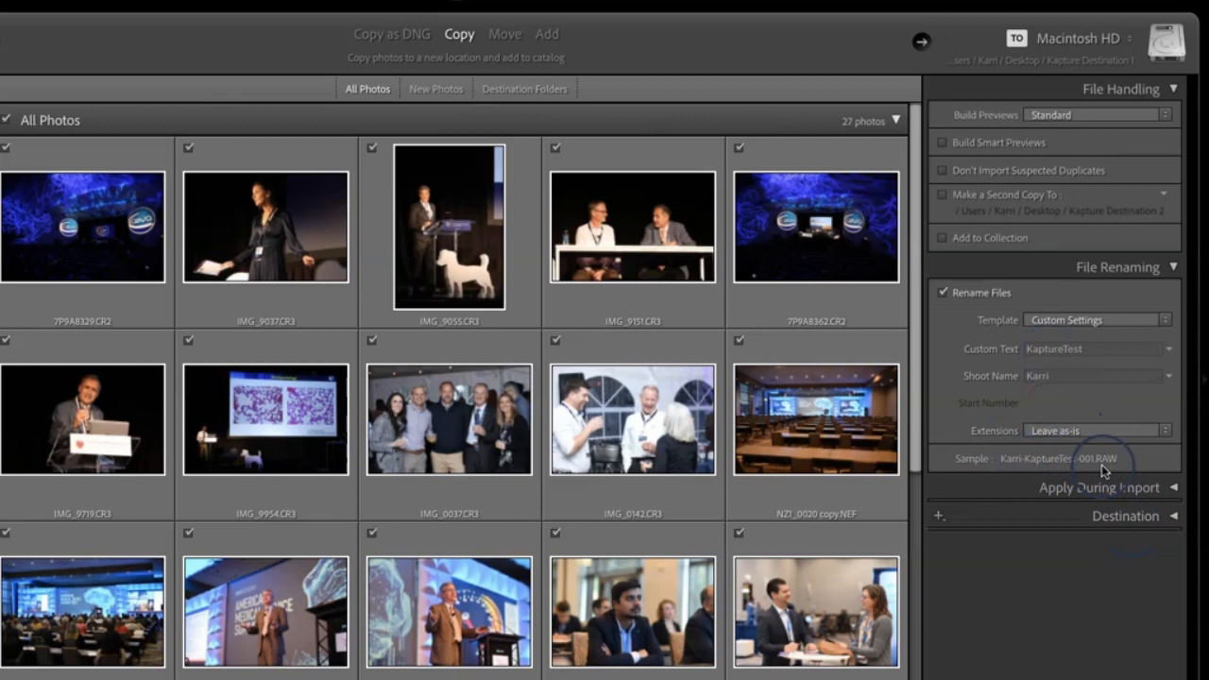
Try the Uppercase and Lowercase options for the renamed files' extensions and return to Leave as-is
{"action": "left_click", "coordinate": [1060, 430]}
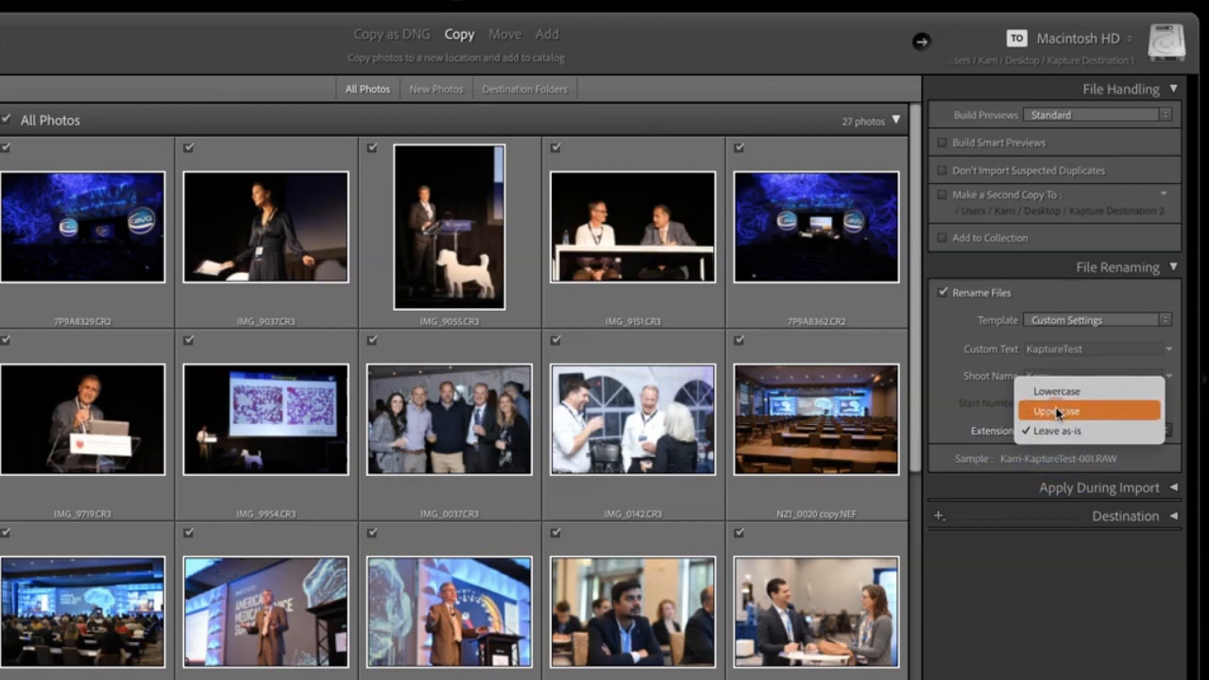
{"action": "left_click", "coordinate": [1057, 413]}
{"action": "left_click", "coordinate": [1066, 432]}
{"action": "left_click", "coordinate": [1060, 412]}
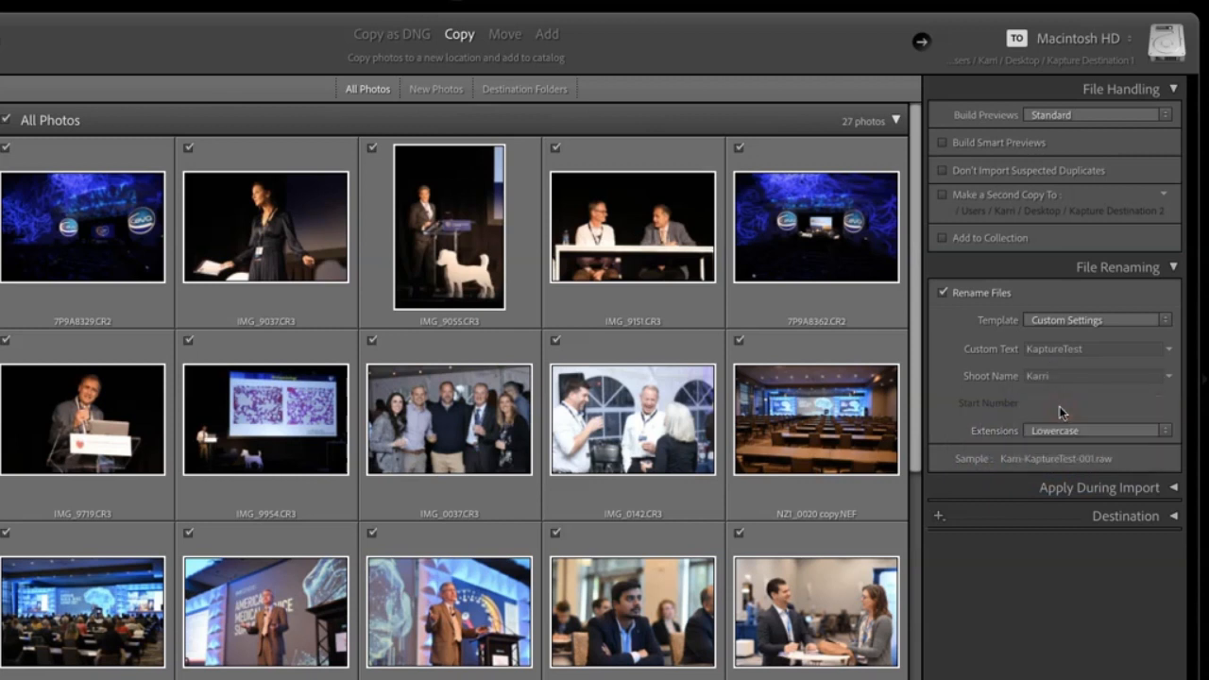
{"action": "left_click", "coordinate": [1060, 432]}
{"action": "left_click", "coordinate": [1128, 464]}
Turn off renaming of the imported files and switch from the File Renaming to the Destination settings
{"action": "left_click", "coordinate": [944, 292]}
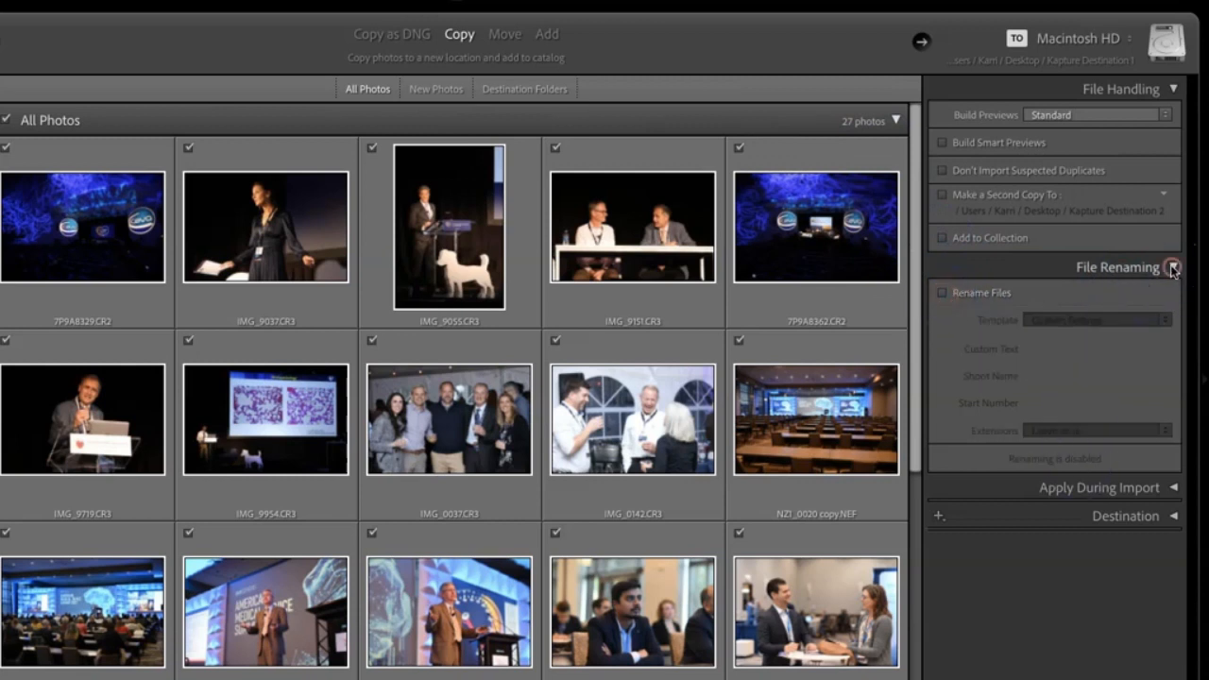
{"action": "left_click", "coordinate": [1173, 268]}
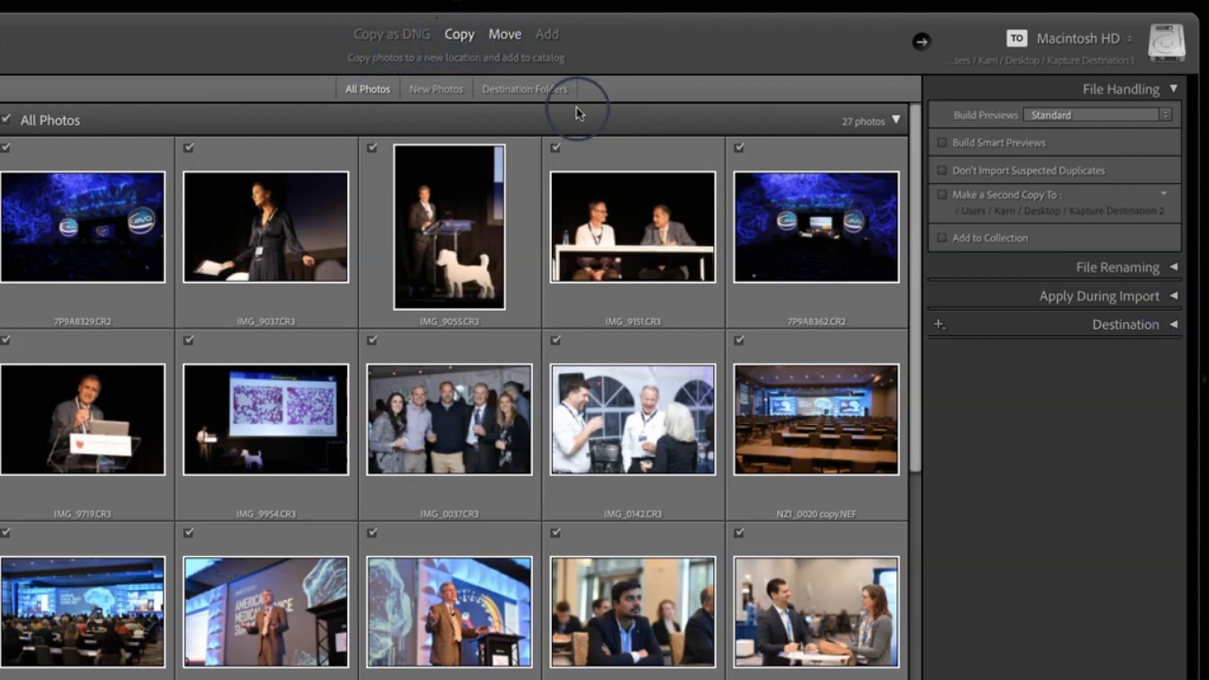
{"action": "left_click", "coordinate": [1173, 326]}
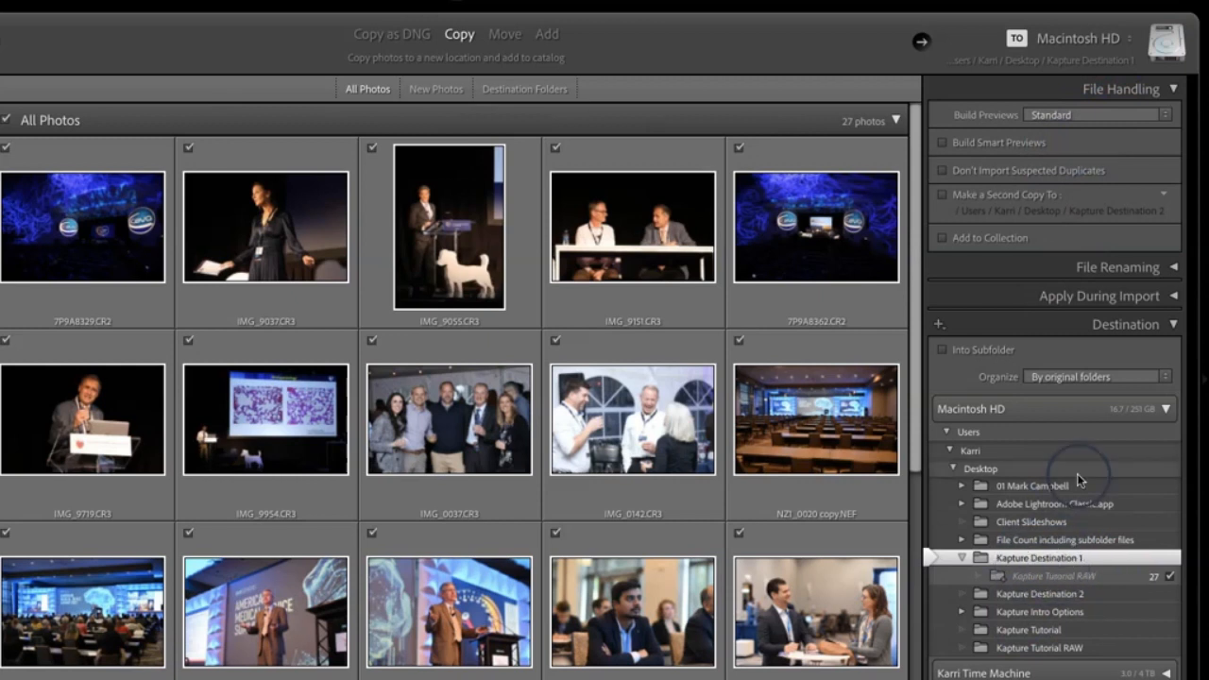
Enable placing the imported files into a subfolder and turn the option off again without a name
{"action": "left_click", "coordinate": [944, 350]}
{"action": "left_click", "coordinate": [1039, 350]}
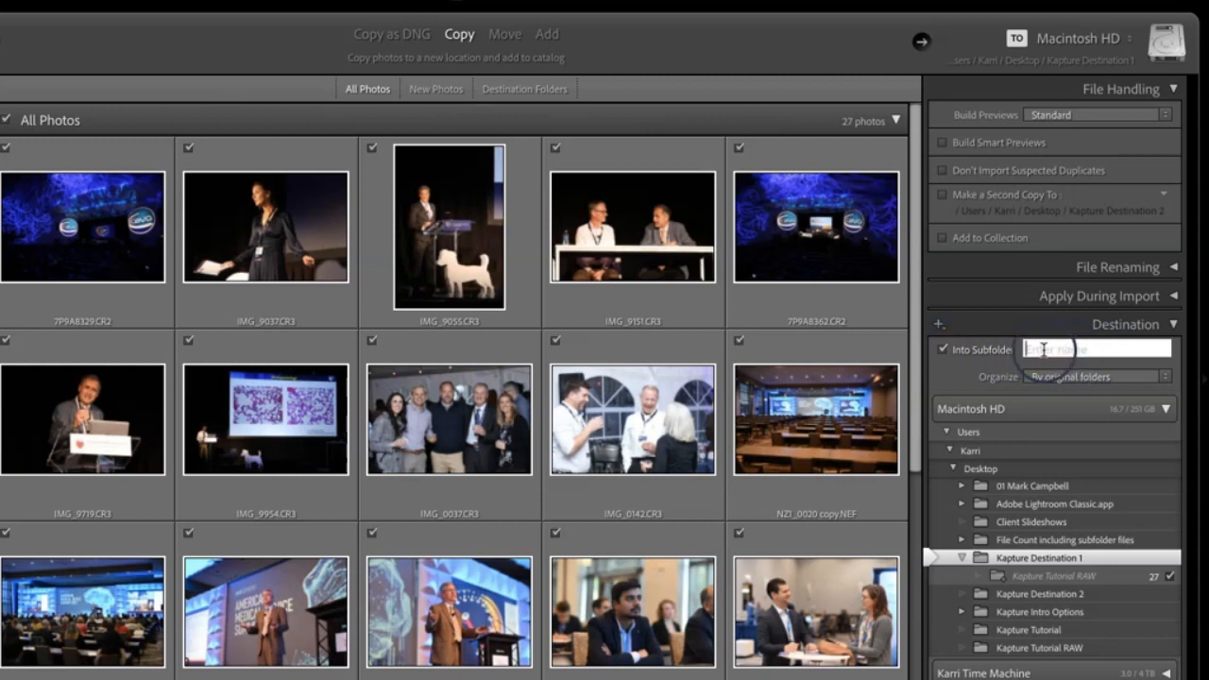
{"action": "left_click", "coordinate": [944, 350]}
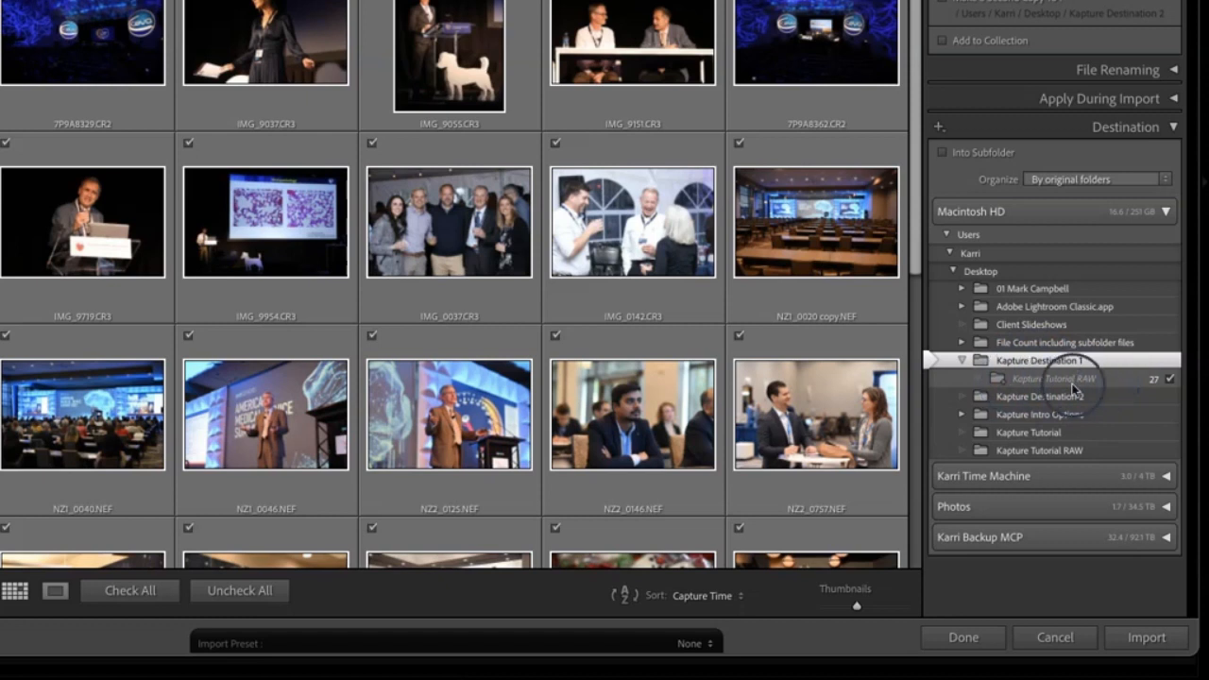
Show only the affected destination folders and organize the imported files by date in the 2023/January format
{"action": "left_click", "coordinate": [940, 129]}
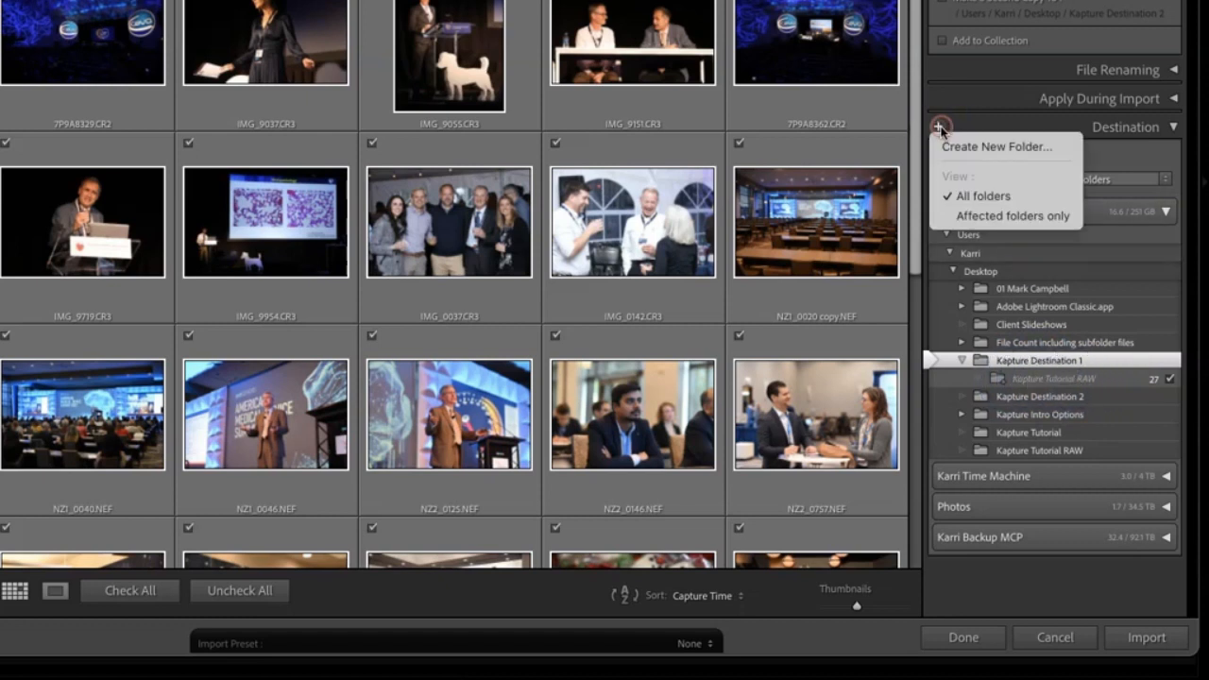
{"action": "left_click", "coordinate": [990, 217]}
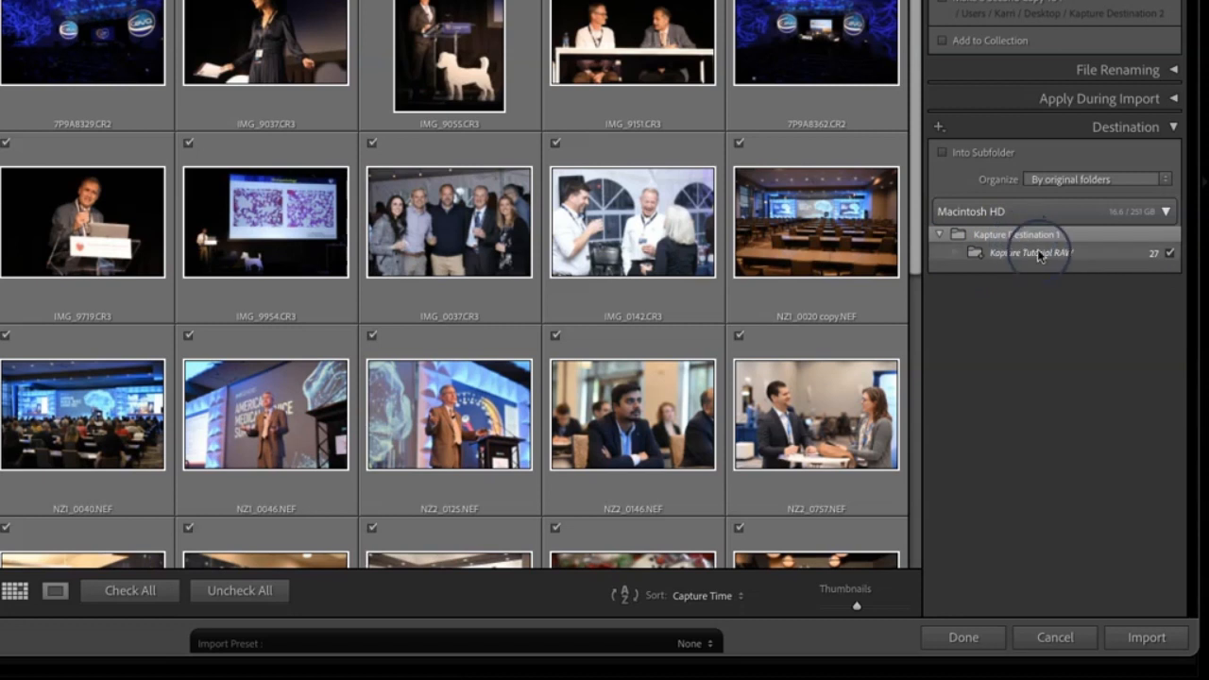
{"action": "left_click", "coordinate": [1066, 178]}
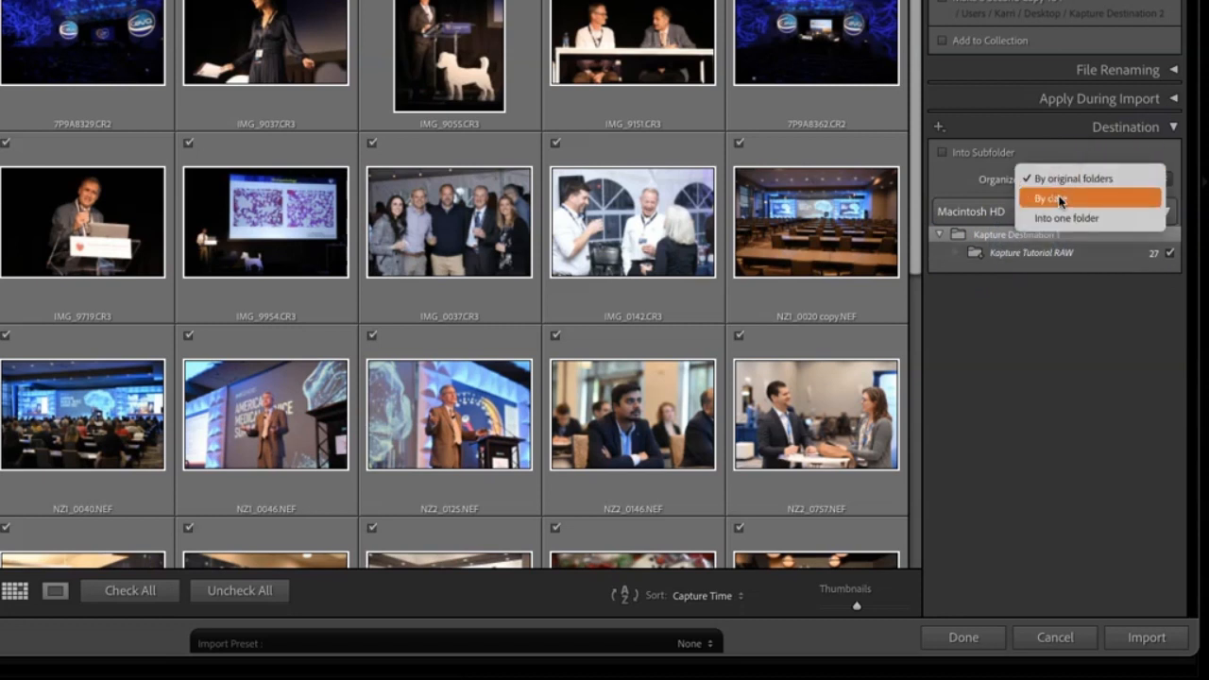
{"action": "left_click", "coordinate": [1060, 198]}
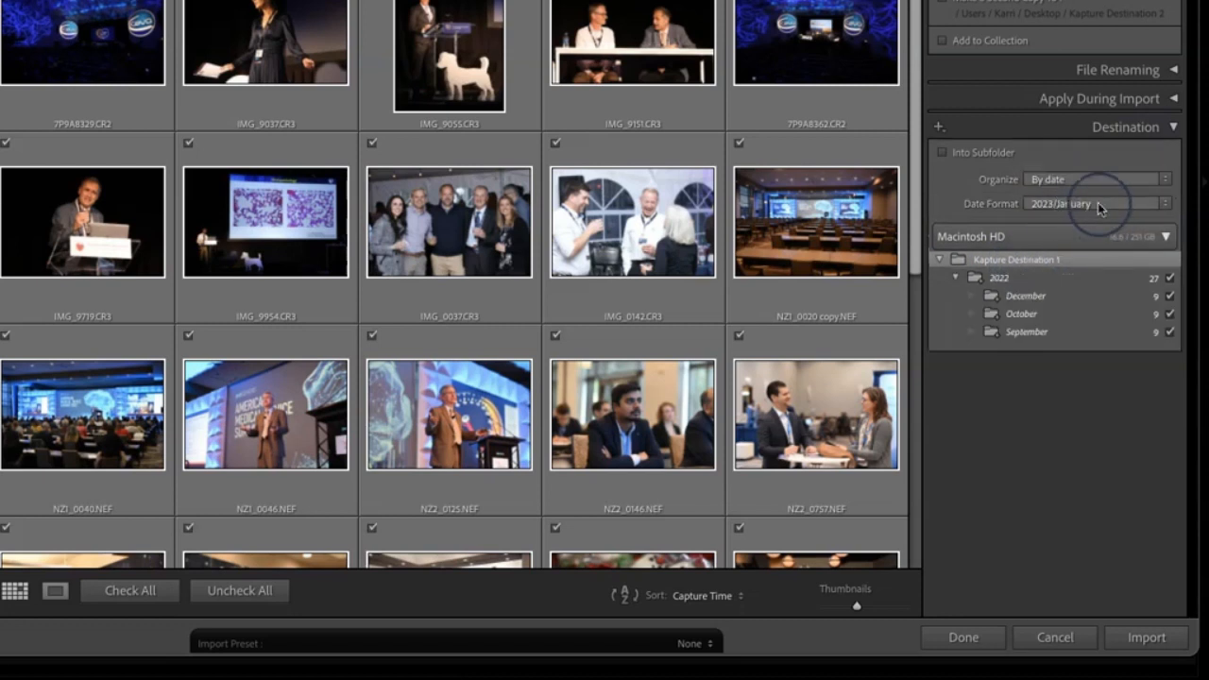
{"action": "left_click", "coordinate": [1068, 203]}
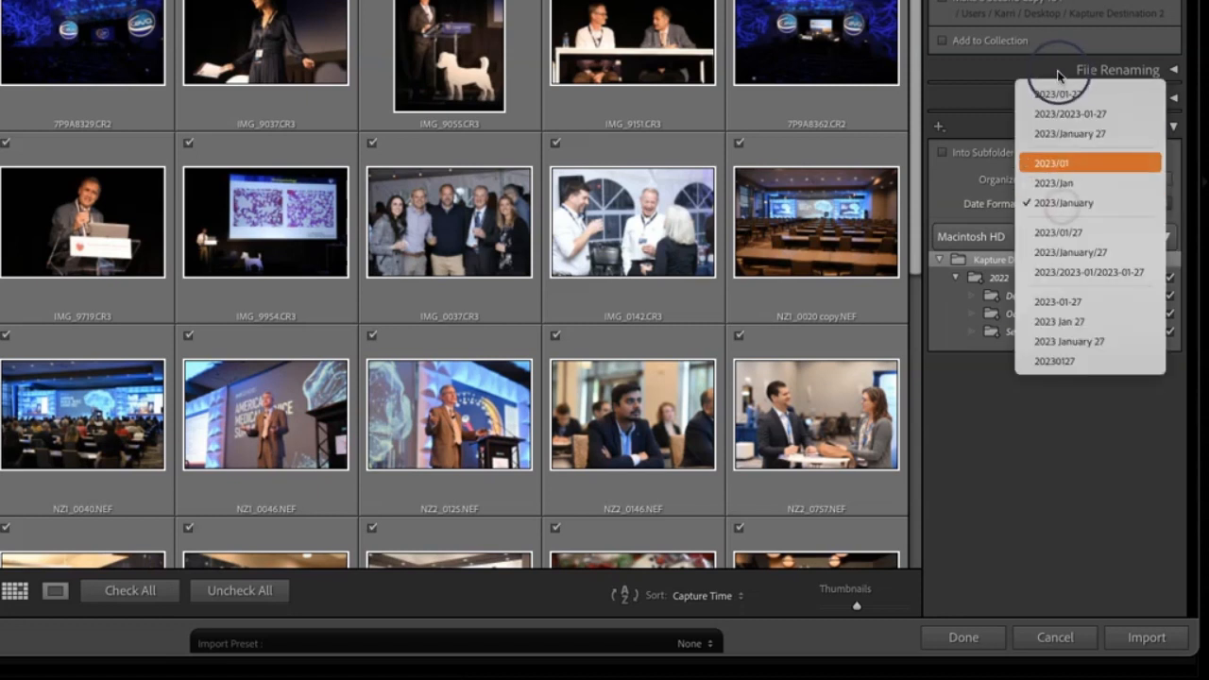
{"action": "left_click", "coordinate": [1058, 202]}
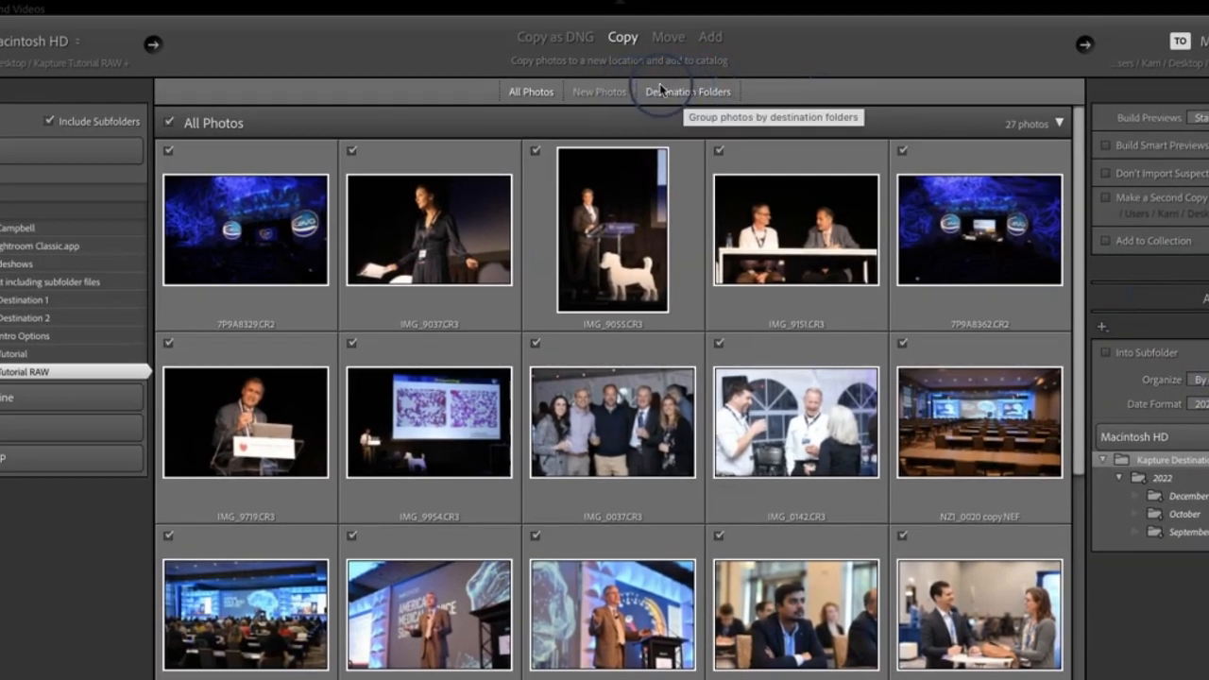
Group the photos by destination folder and collapse the December, October and September 2022 groups
{"action": "left_click", "coordinate": [678, 94]}
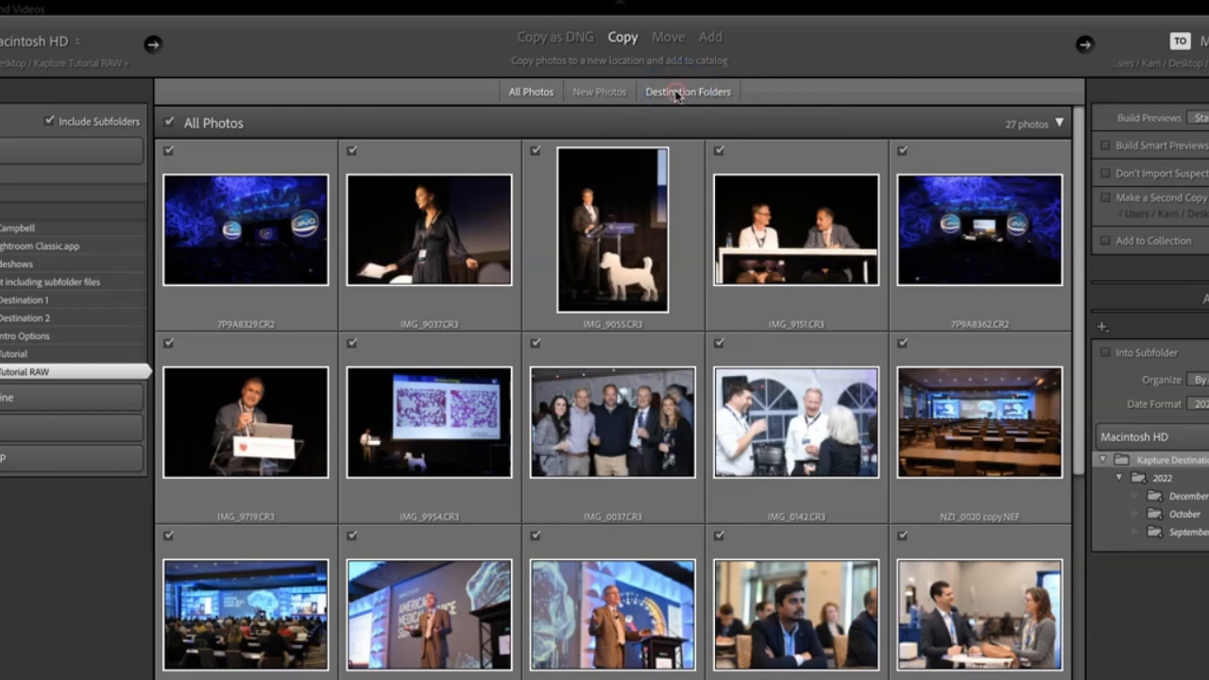
{"action": "left_click", "coordinate": [1058, 123]}
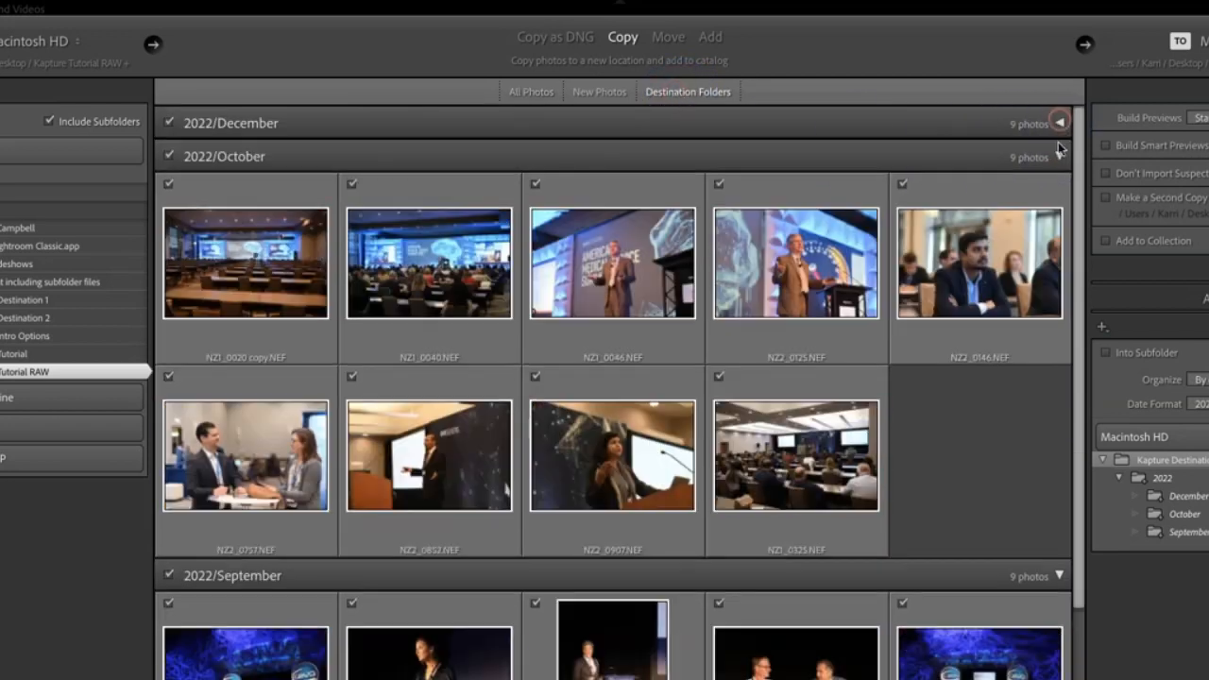
{"action": "left_click", "coordinate": [1058, 157]}
{"action": "left_click", "coordinate": [1059, 190]}
{"action": "left_click", "coordinate": [1018, 121]}
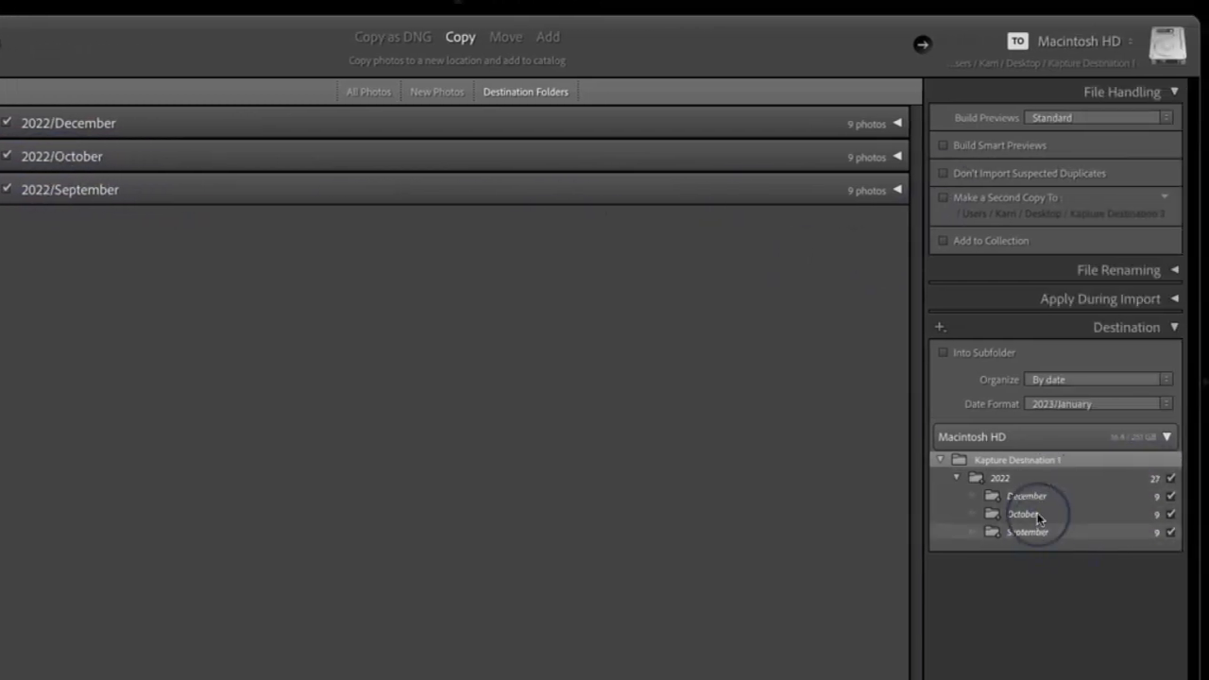
Expand the 2022/December and 2022/October groups and look through the photos assigned to each month
{"action": "left_click", "coordinate": [896, 124]}
{"action": "left_click", "coordinate": [897, 541]}
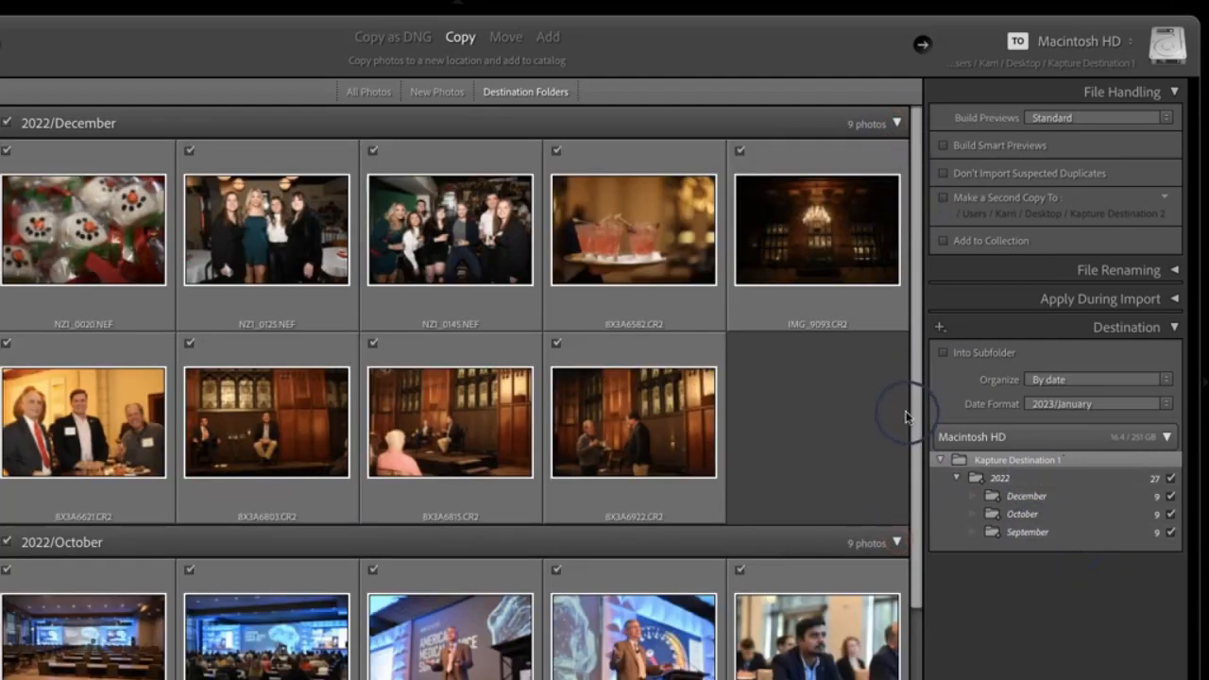
{"action": "scroll", "coordinate": [905, 416], "scroll_direction": "down", "scroll_amount": 5}
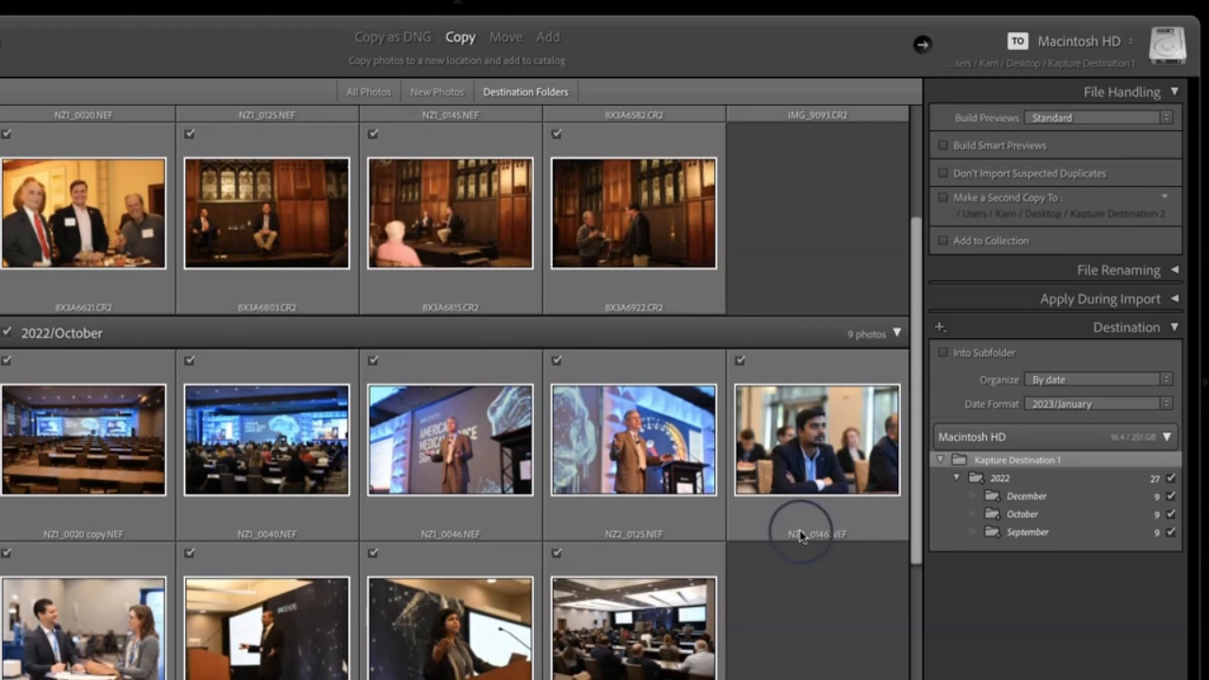
{"action": "scroll", "coordinate": [769, 522], "scroll_direction": "down", "scroll_amount": 9}
{"action": "scroll", "coordinate": [769, 520], "scroll_direction": "up", "scroll_amount": 14}
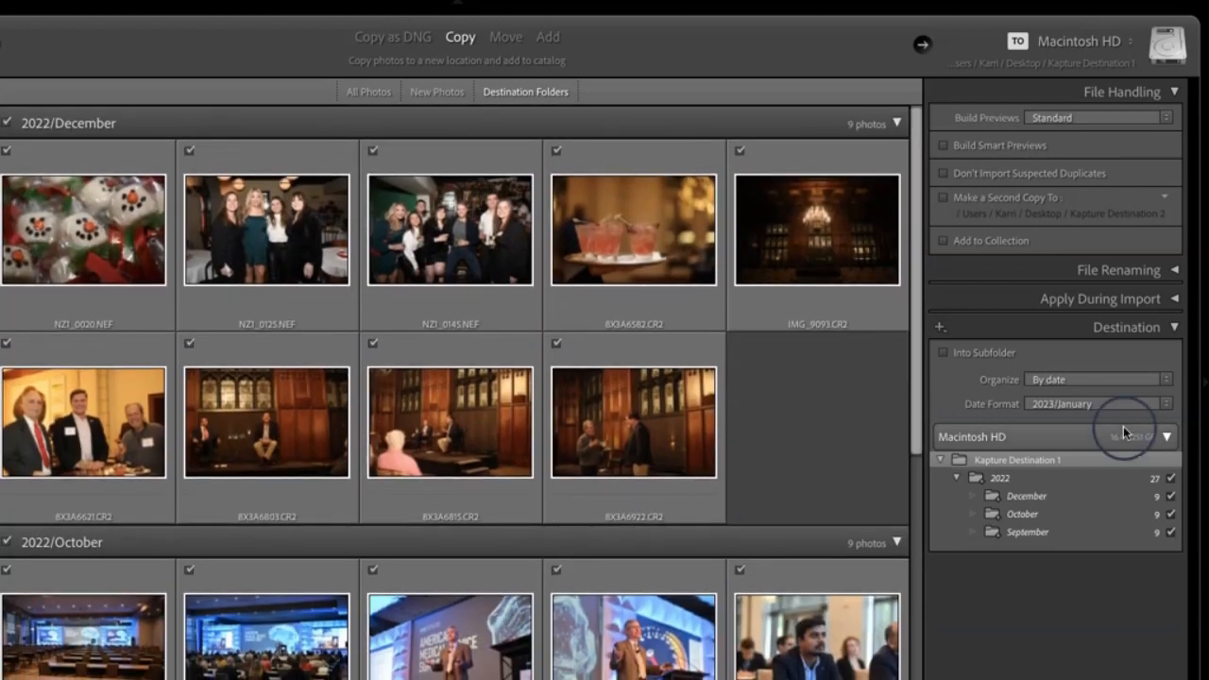
Try organizing the imported files into one folder, keeping the photos grouped by destination folder
{"action": "left_click", "coordinate": [1064, 378]}
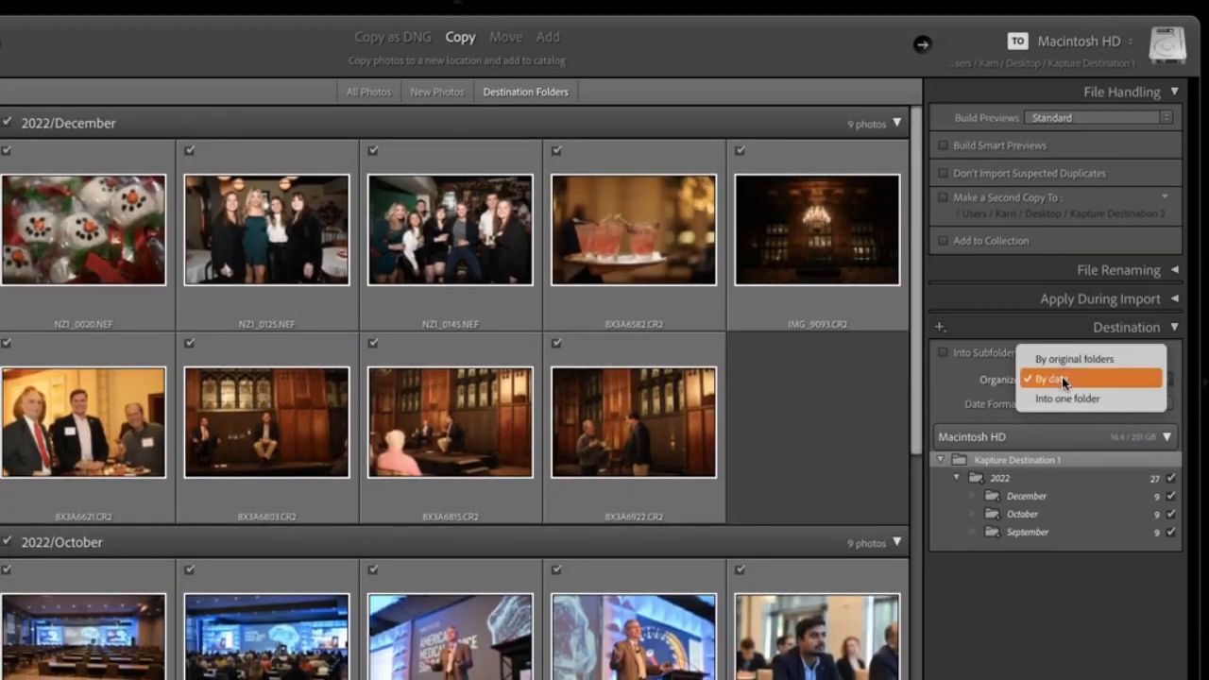
{"action": "left_click", "coordinate": [1060, 397]}
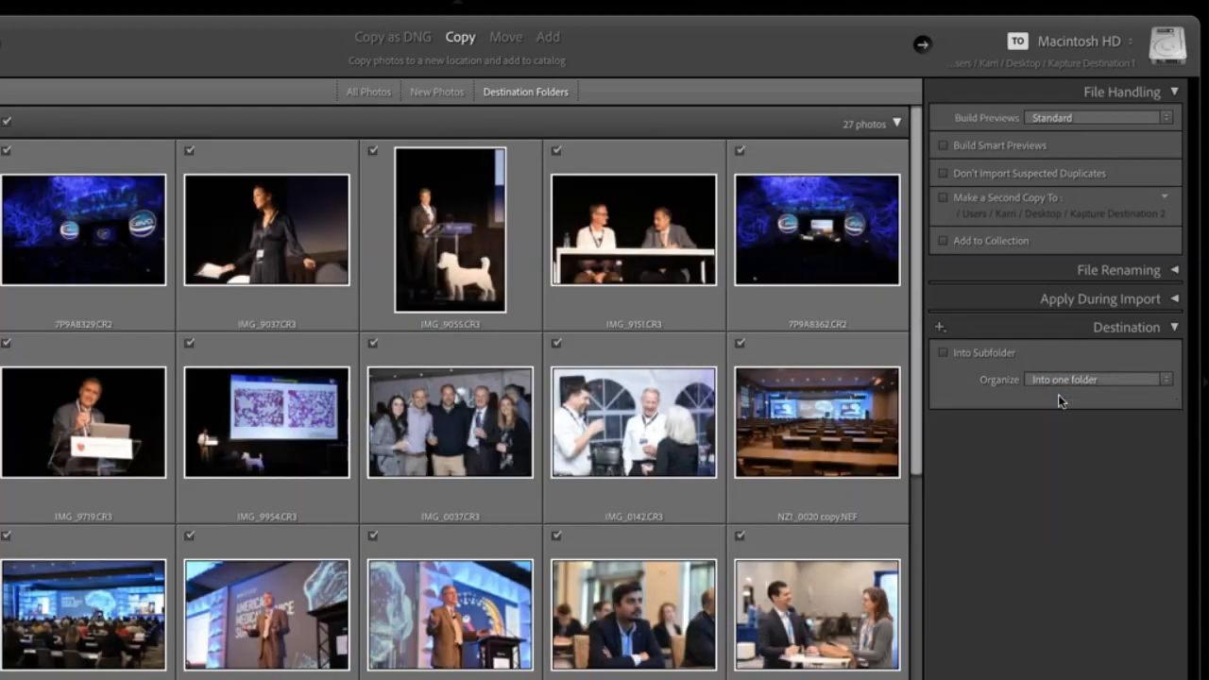
{"action": "left_click", "coordinate": [526, 94]}
Try organizing the imported files by original folders and return to organizing them by date
{"action": "left_click", "coordinate": [1083, 379]}
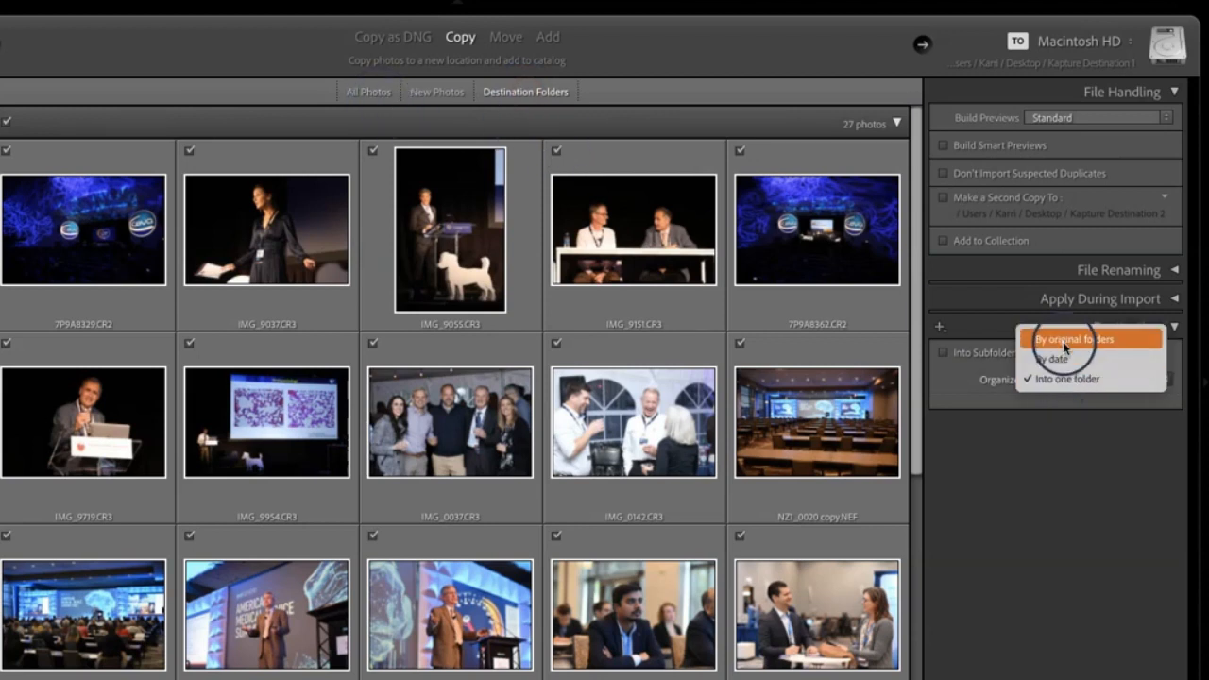
{"action": "left_click", "coordinate": [1068, 339]}
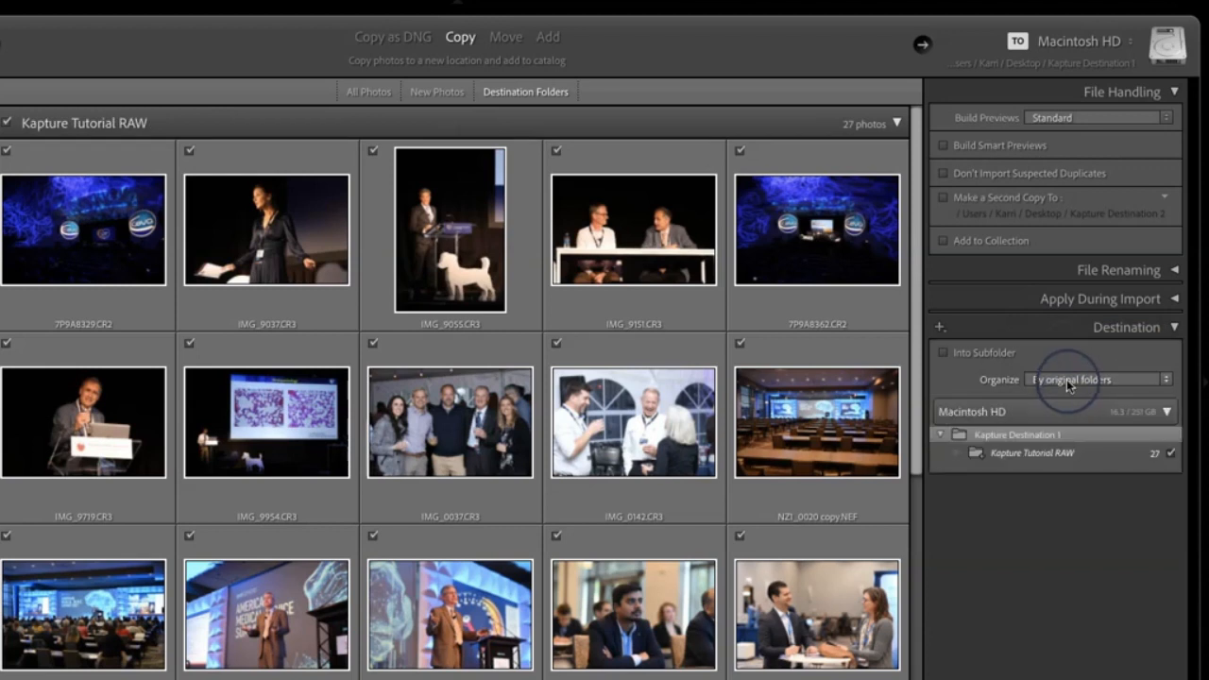
{"action": "left_click", "coordinate": [1067, 382]}
{"action": "left_click", "coordinate": [1092, 401]}
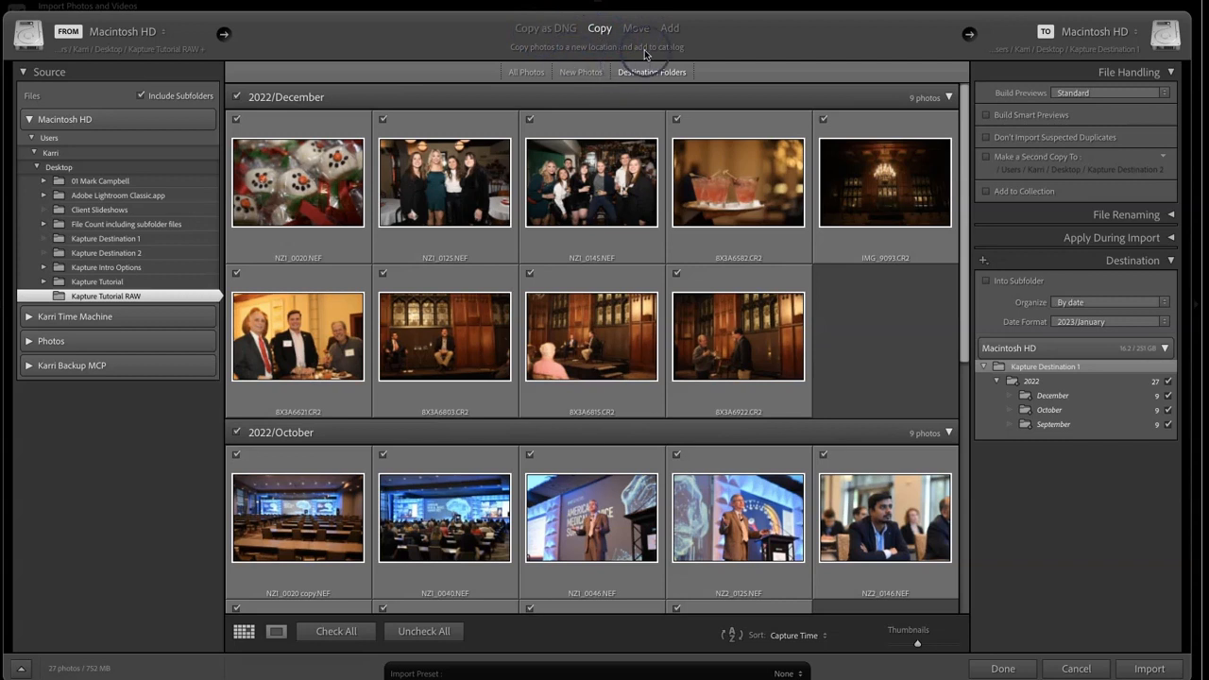
Switch the import method from Copy to Add so the photos join the catalog without being moved
{"action": "left_click", "coordinate": [669, 28]}
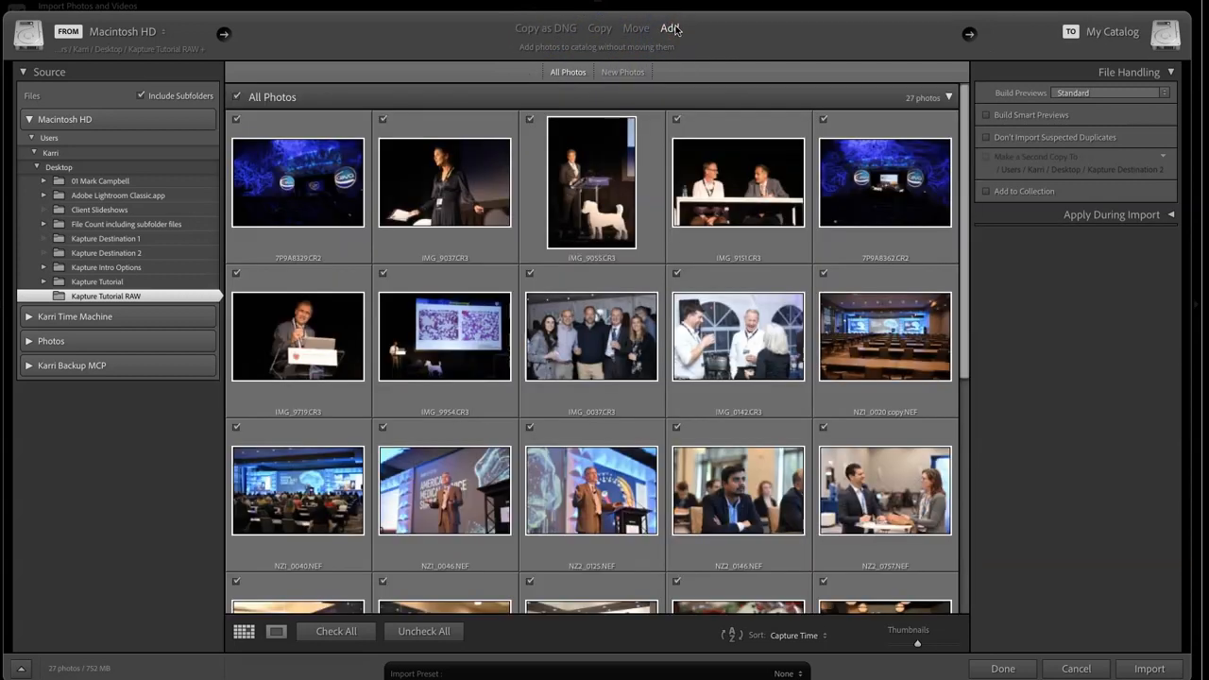